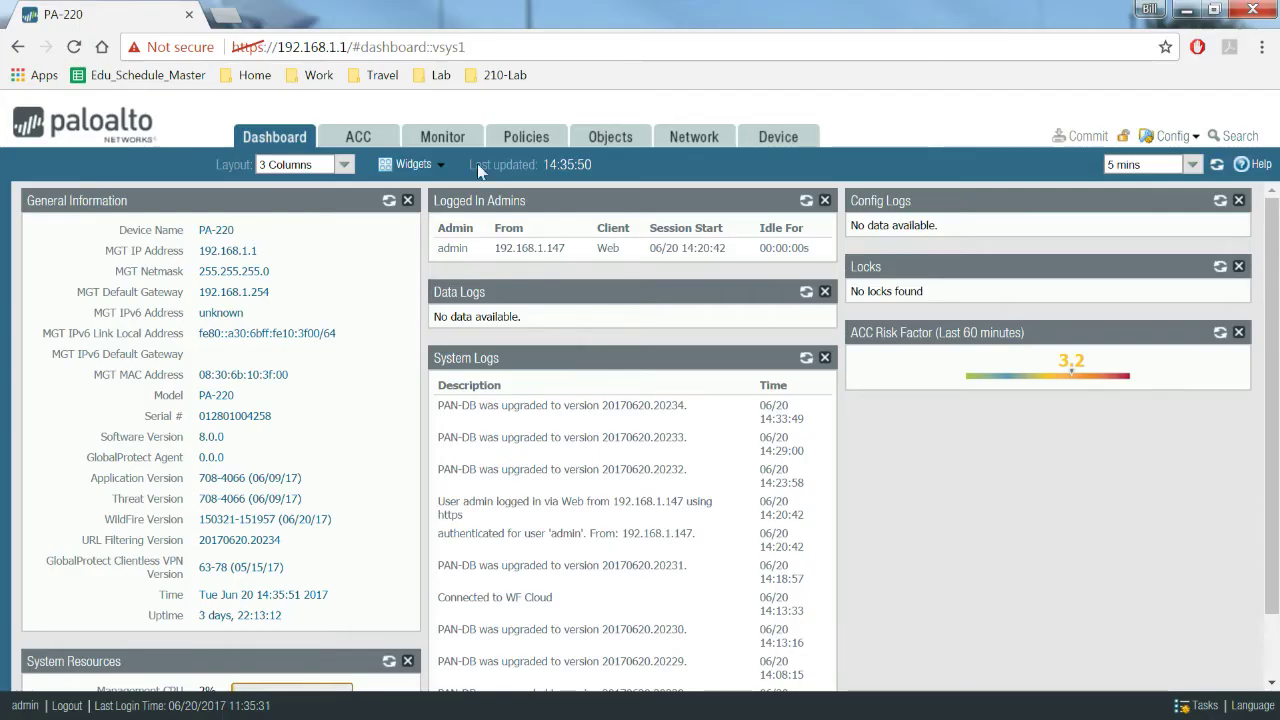
- Enable LLDP globally in the firewall's general LLDP network settings, keeping the default timers
left_click(662, 142)
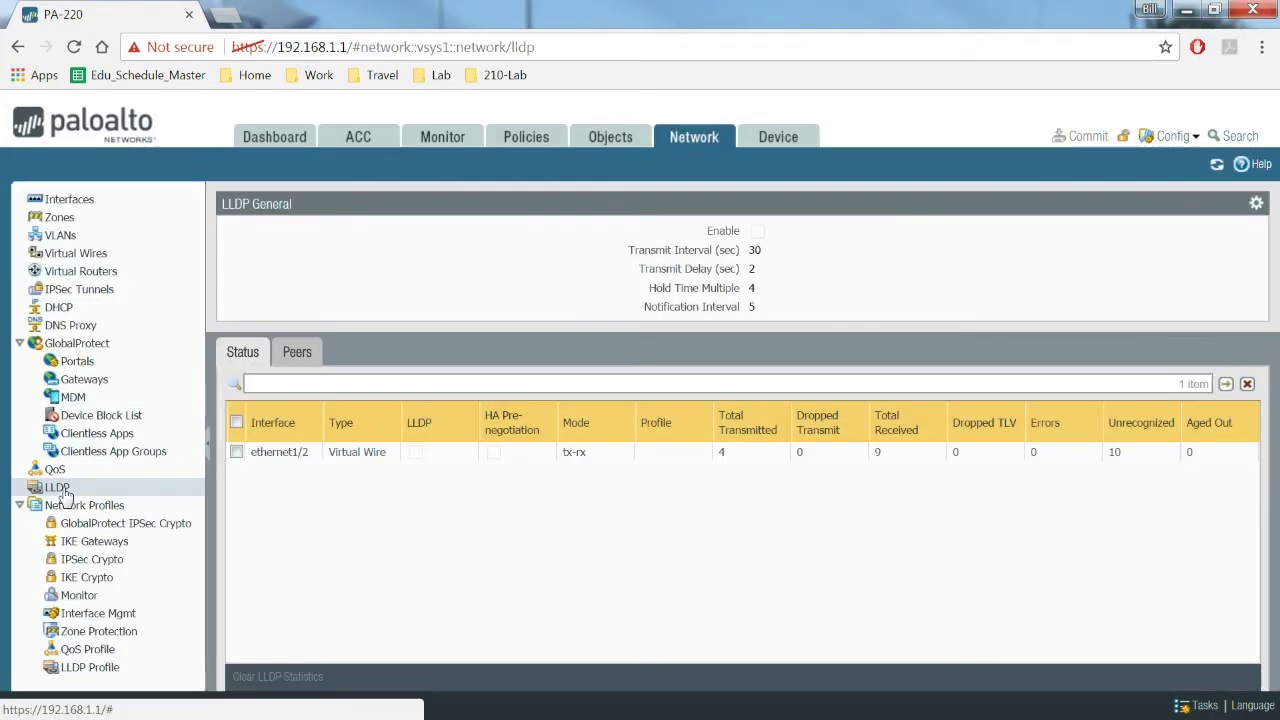
left_click(60, 490)
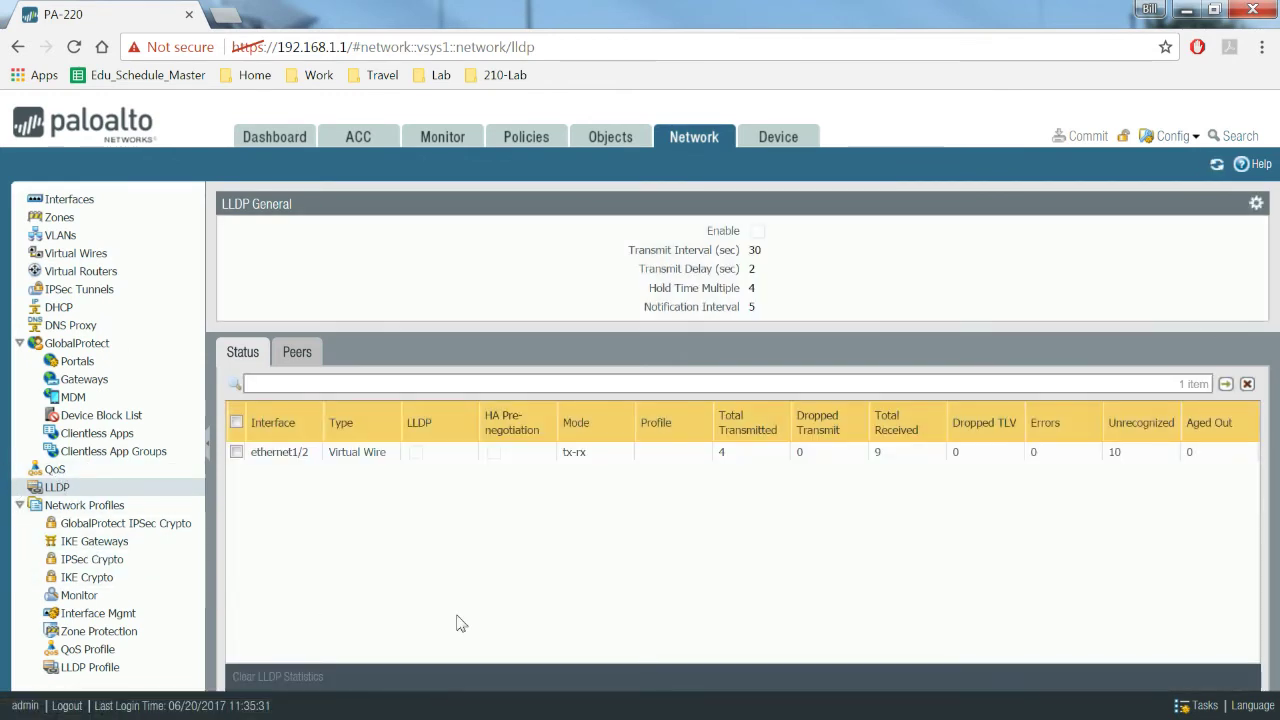
left_click(1256, 205)
left_click(517, 348)
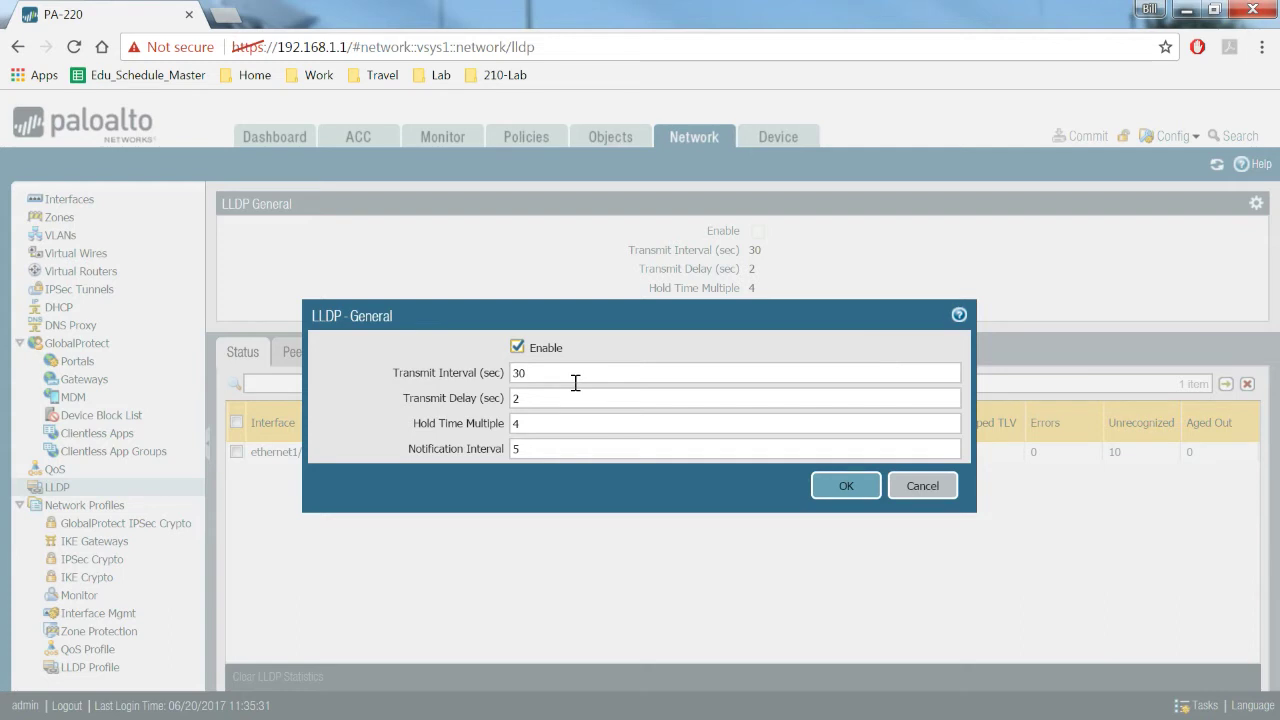
left_click(852, 488)
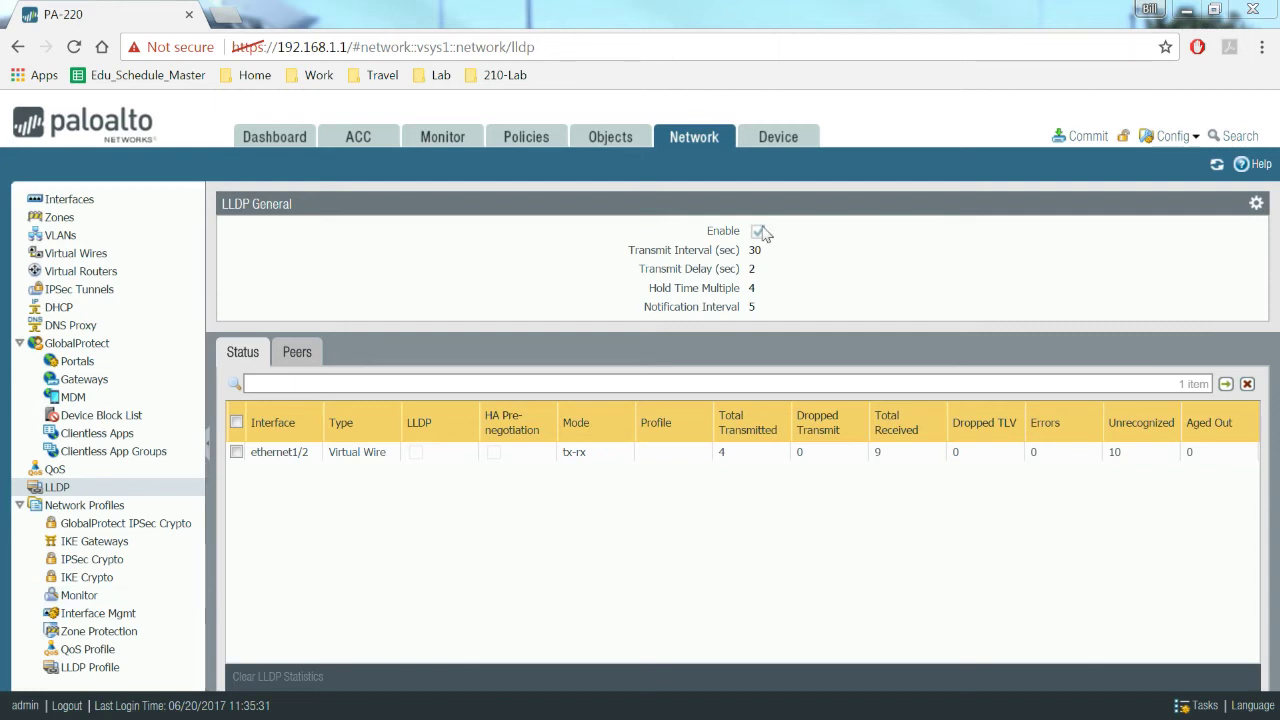
- Create a new LLDP network profile named LLDP-1 with the mode set to transmit-receive
left_click(685, 136)
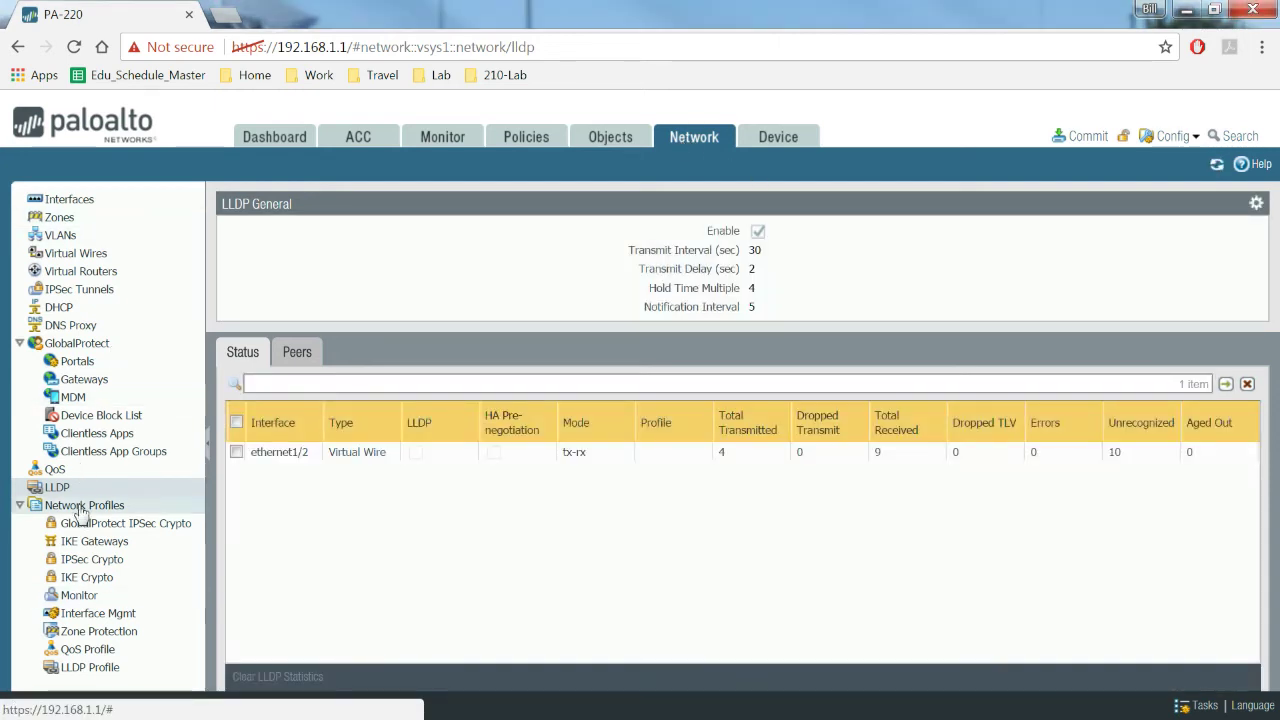
left_click(88, 670)
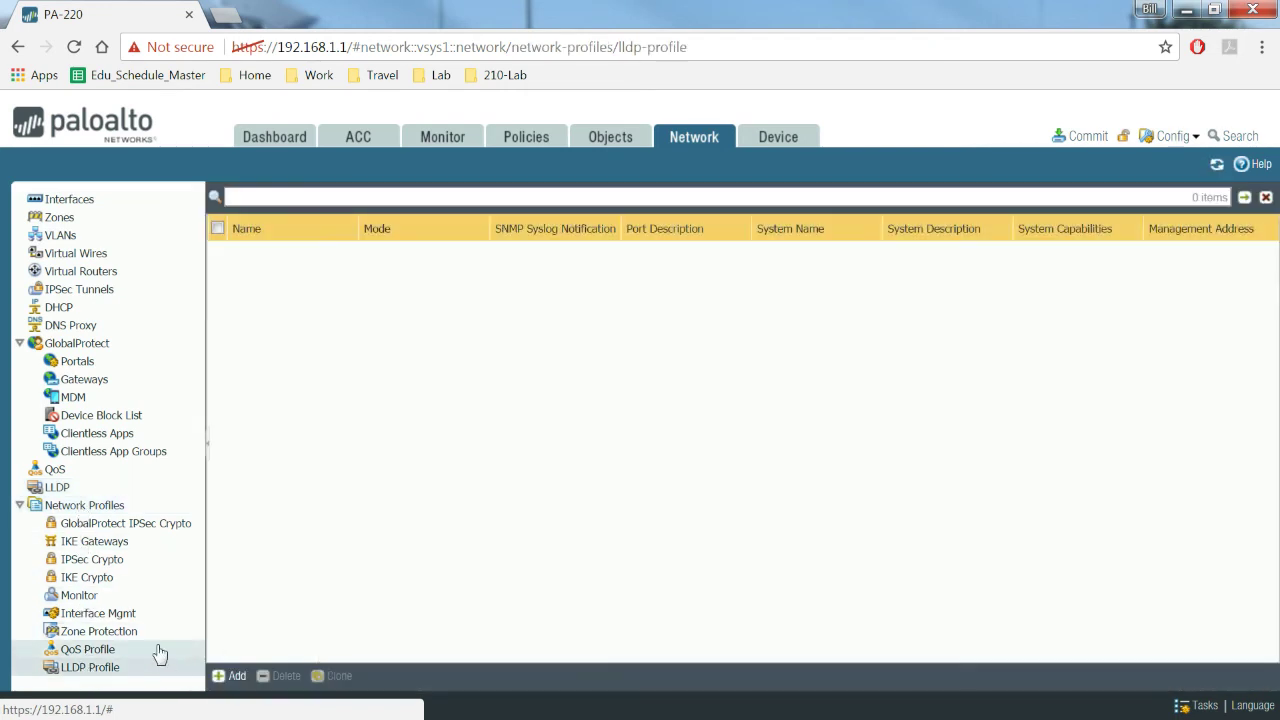
left_click(237, 677)
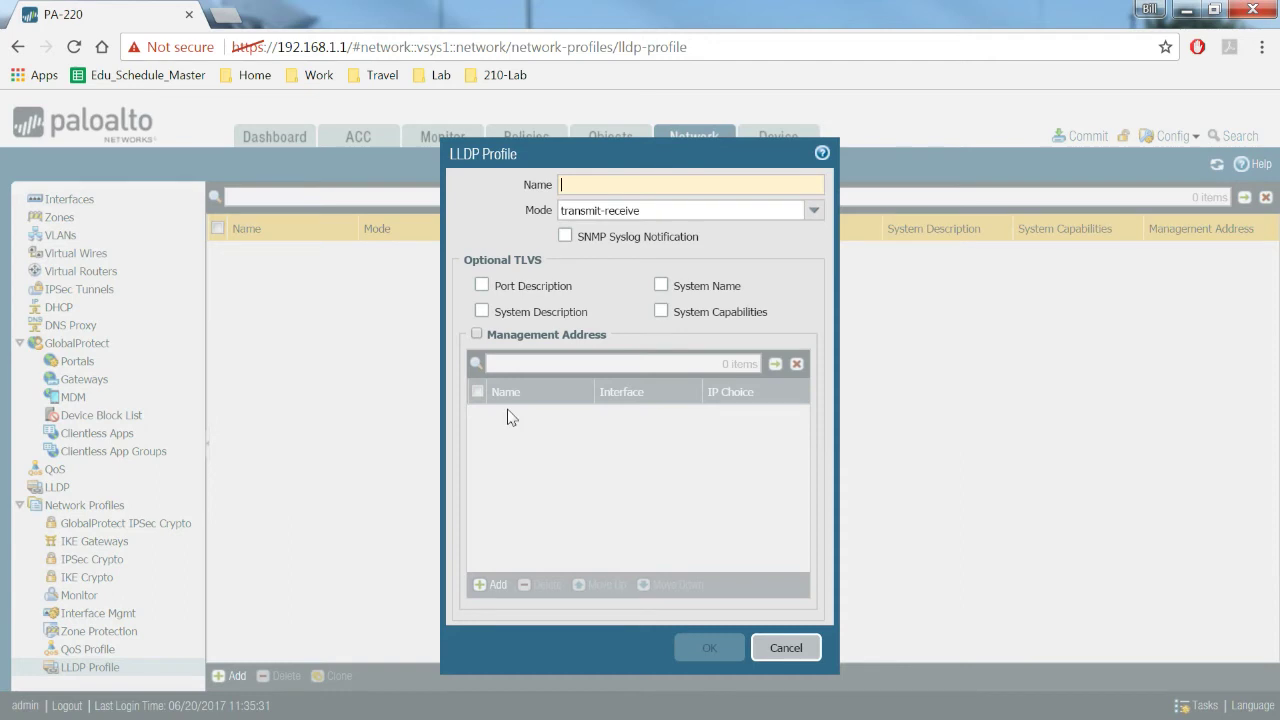
left_click(651, 185)
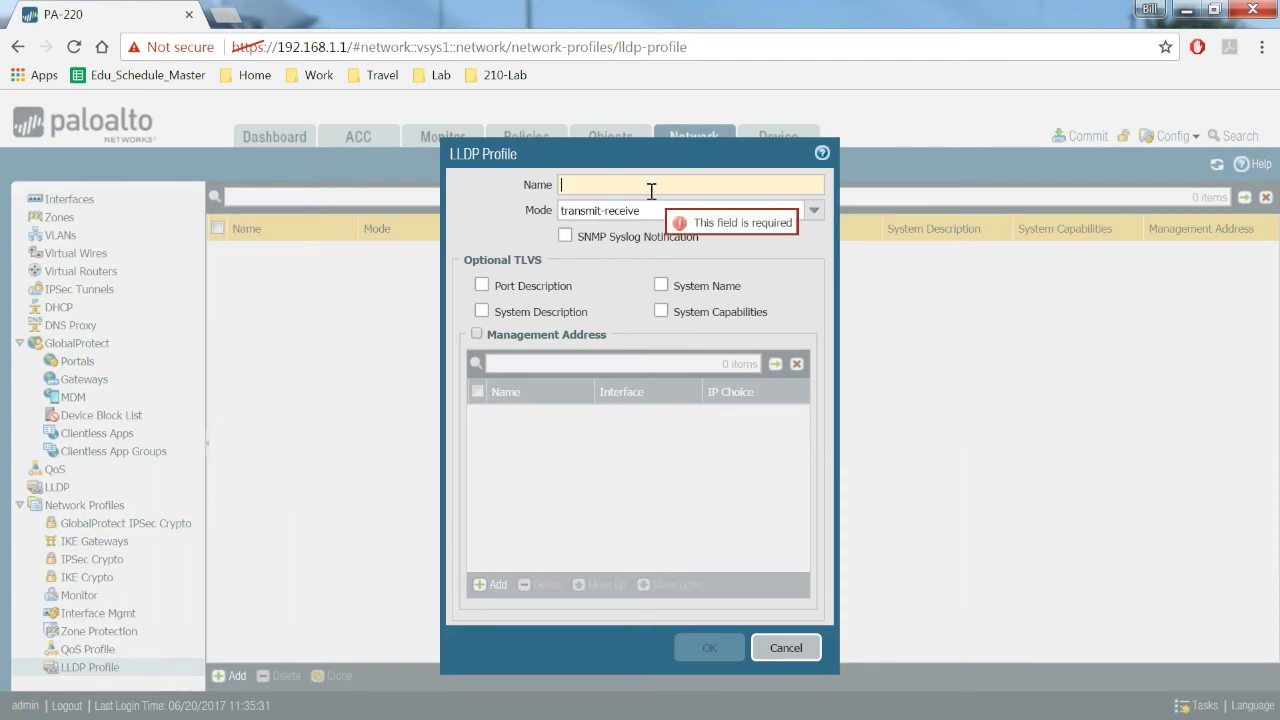
type("LLDP-")
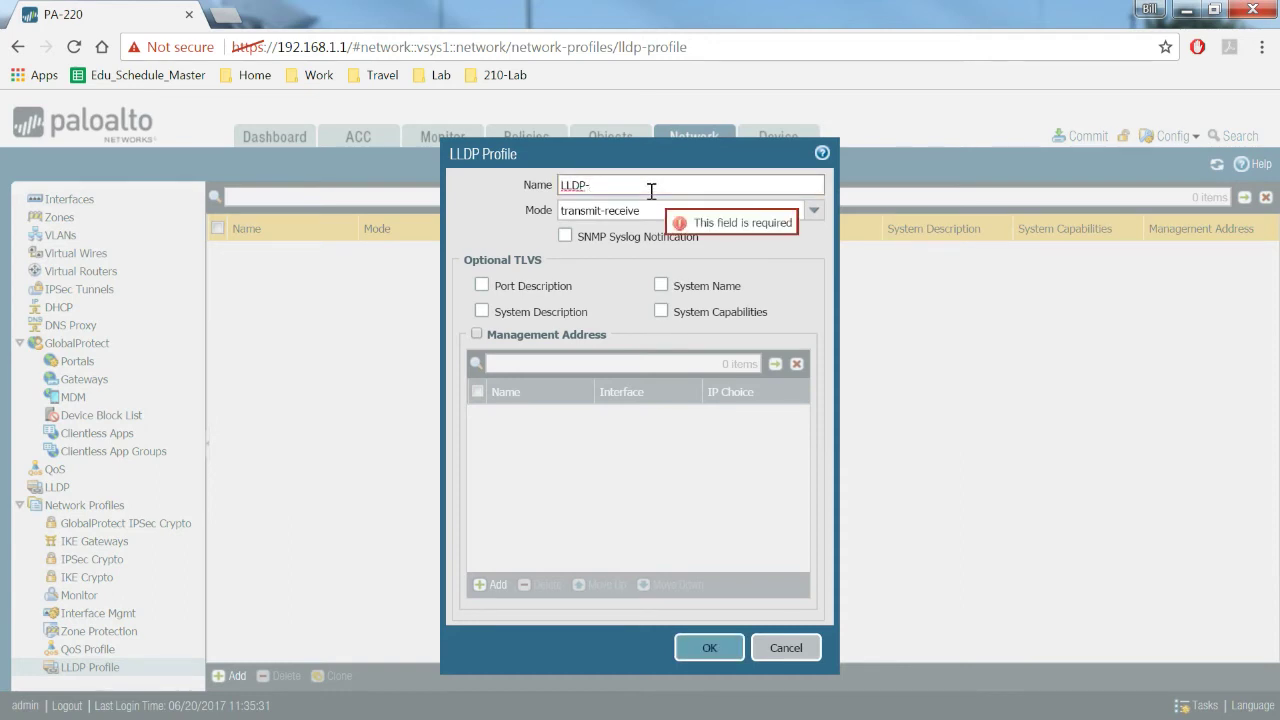
type("1")
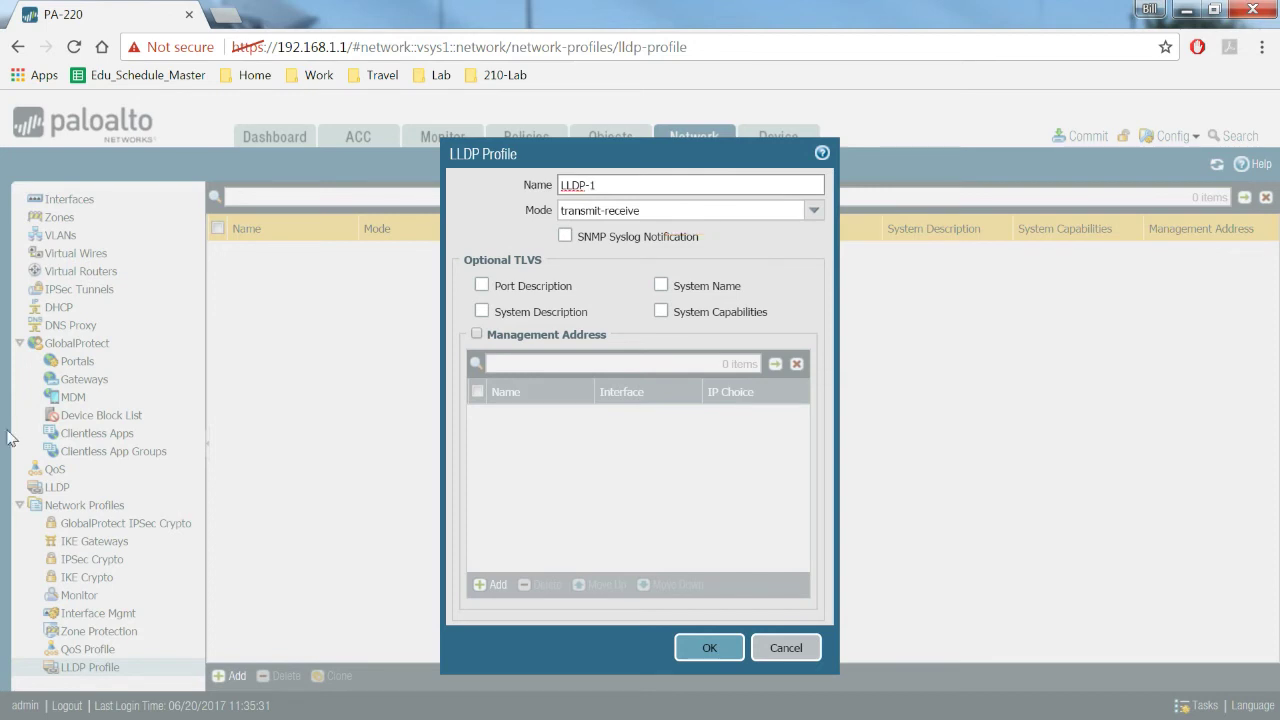
left_click(815, 212)
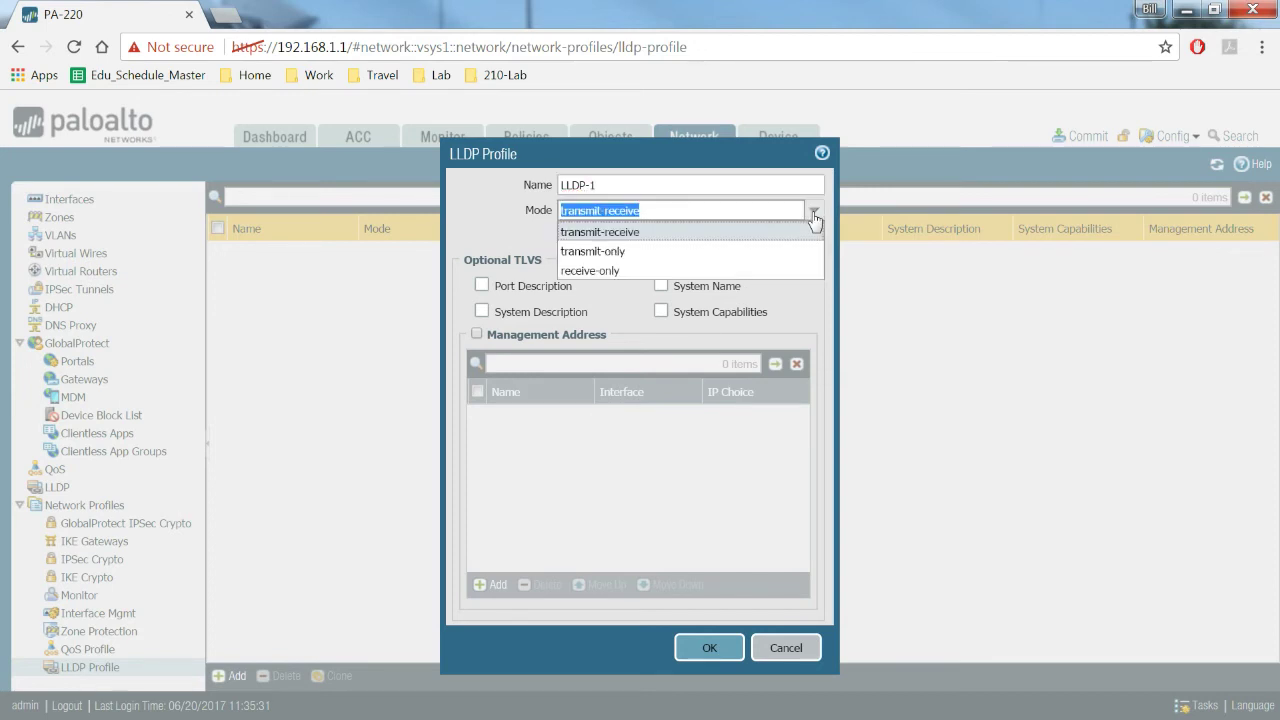
left_click(592, 234)
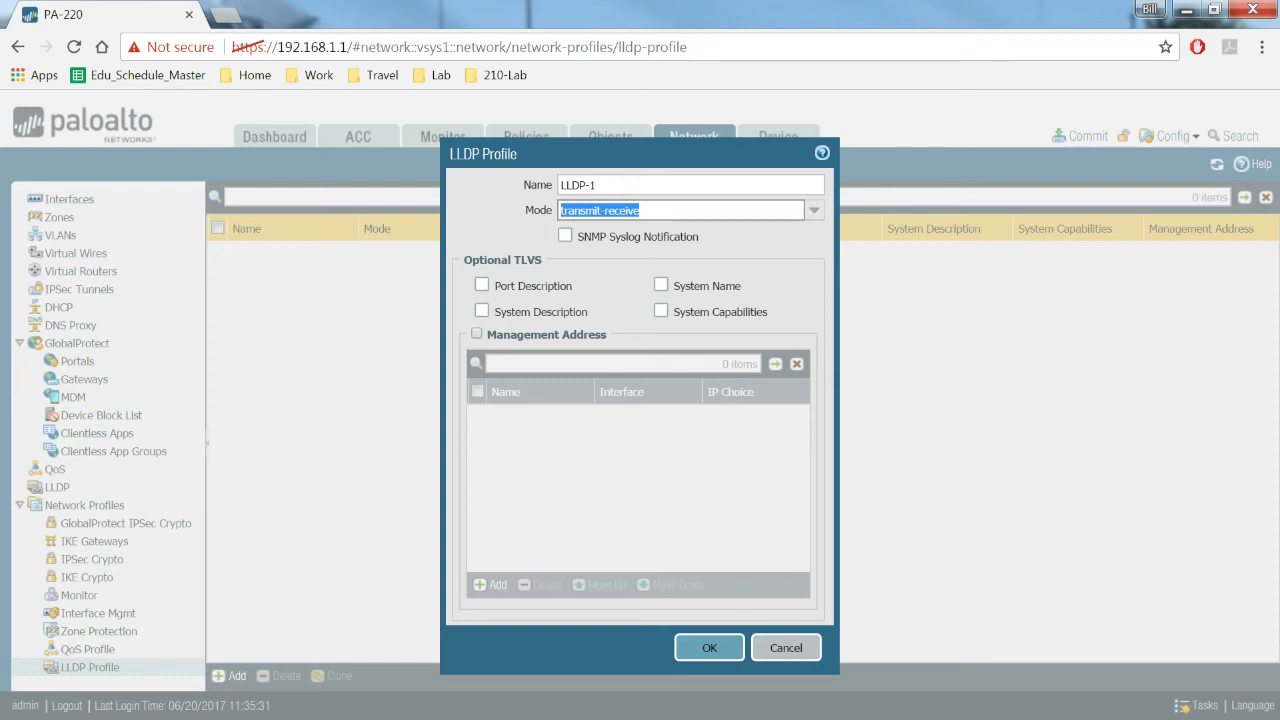
- Enable the Port Description, System Name, System Capabilities, System Description and Management Address TLVs in the LLDP-1 profile
left_click(482, 286)
left_click(661, 286)
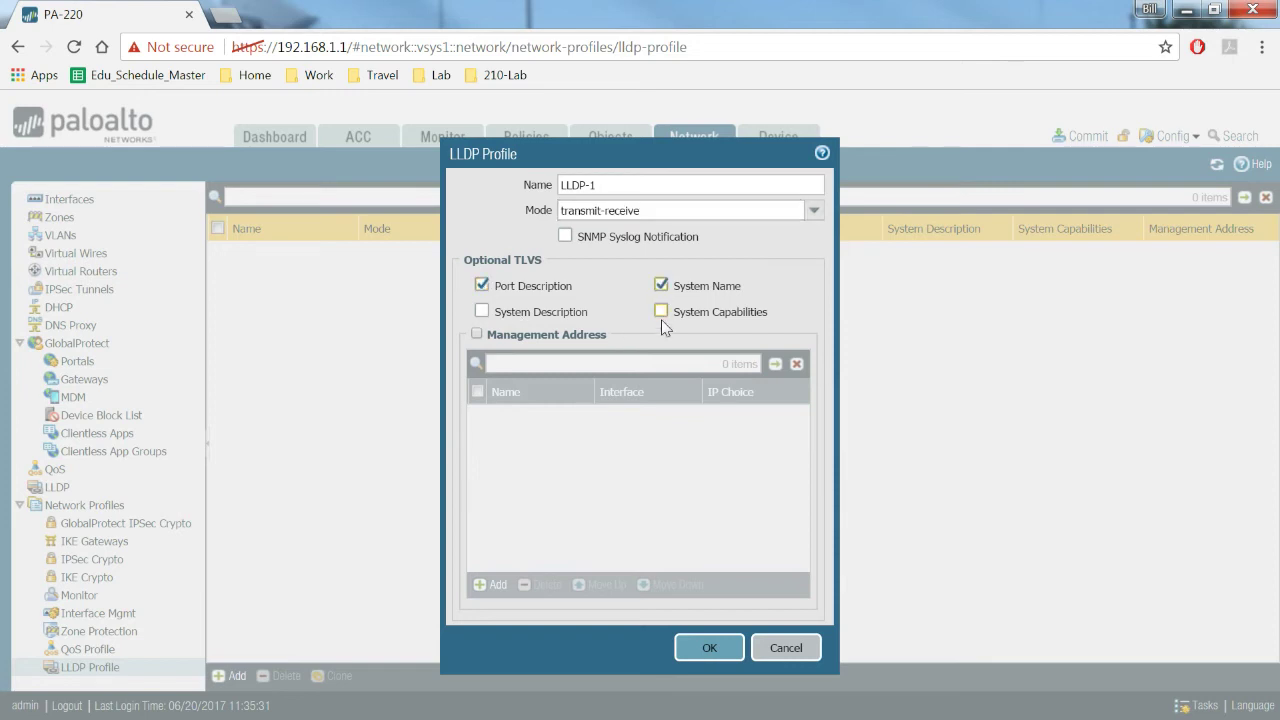
left_click(661, 311)
left_click(482, 311)
left_click(477, 334)
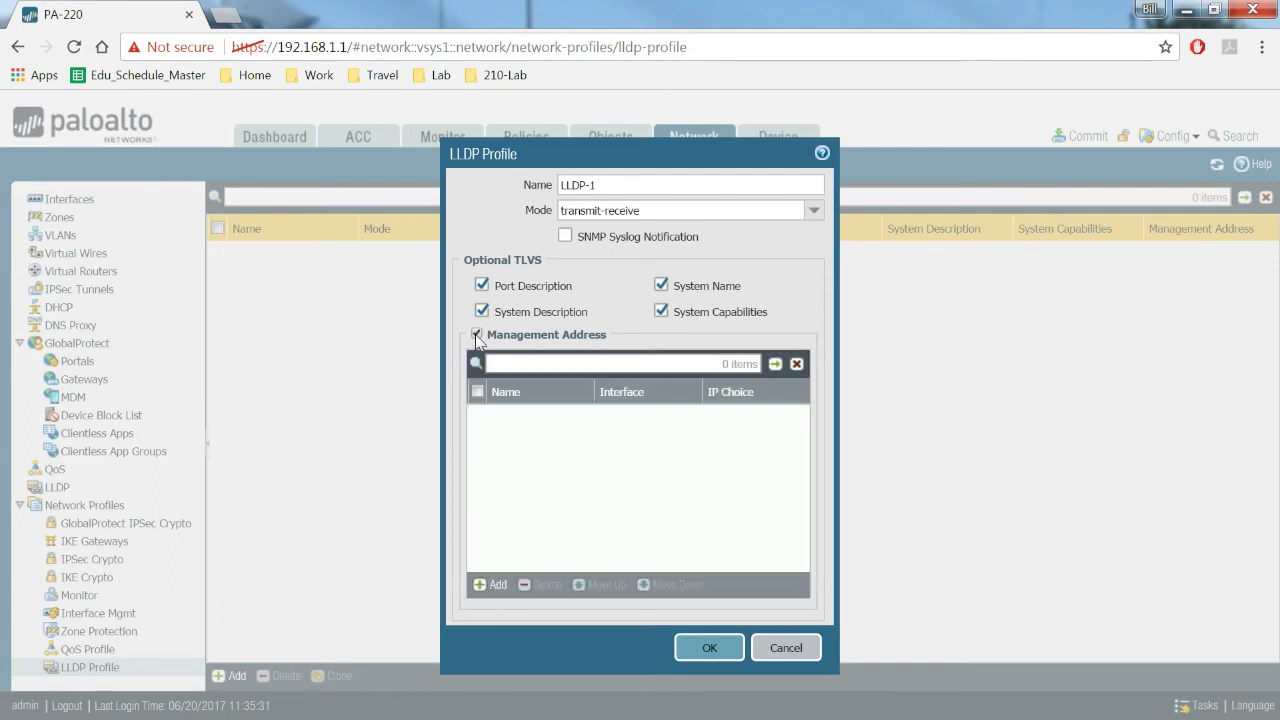
- Add a management address named Management using the management interface and IPv4 address 192.168.1.1, and save the LLDP profile
left_click(492, 586)
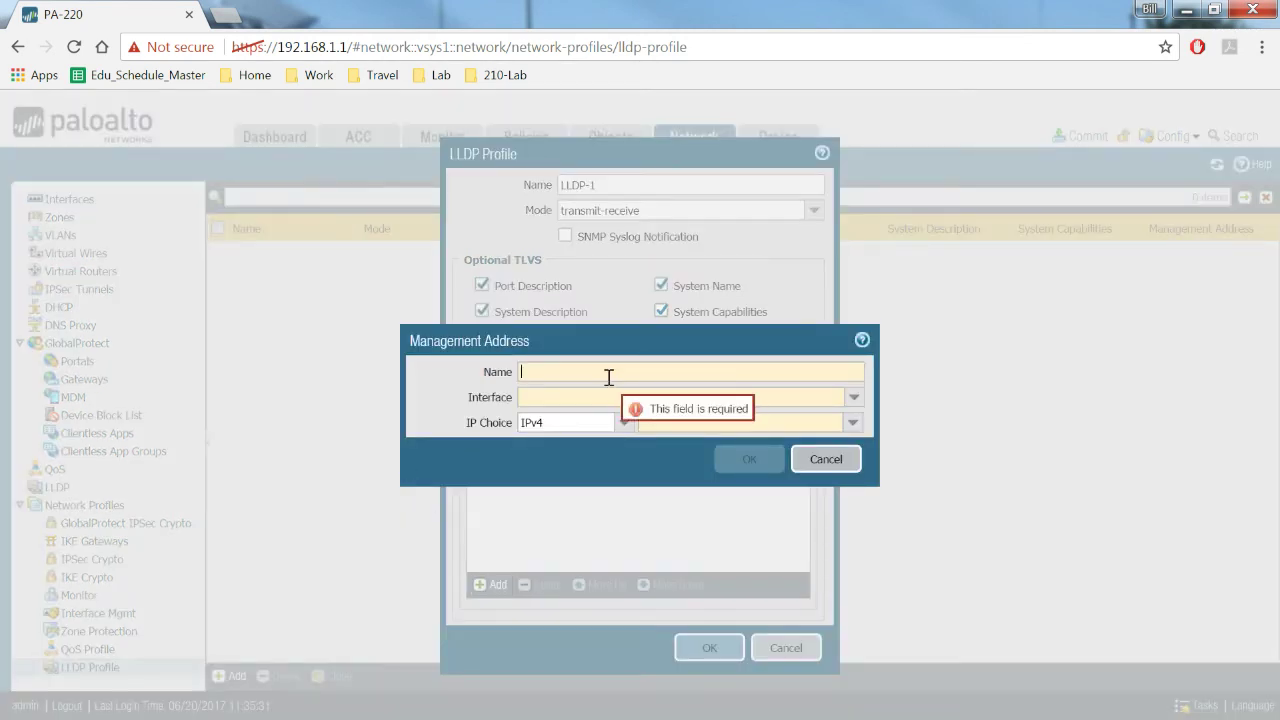
type("Manage")
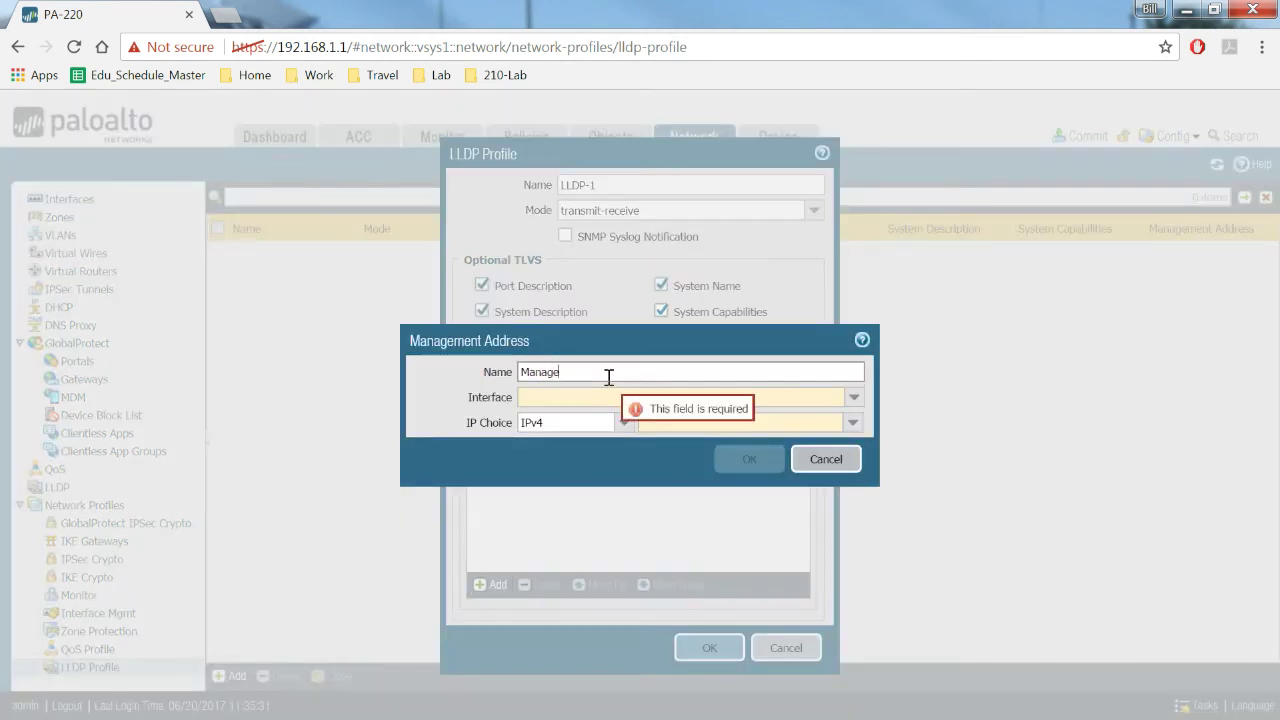
type("ment")
left_click(853, 398)
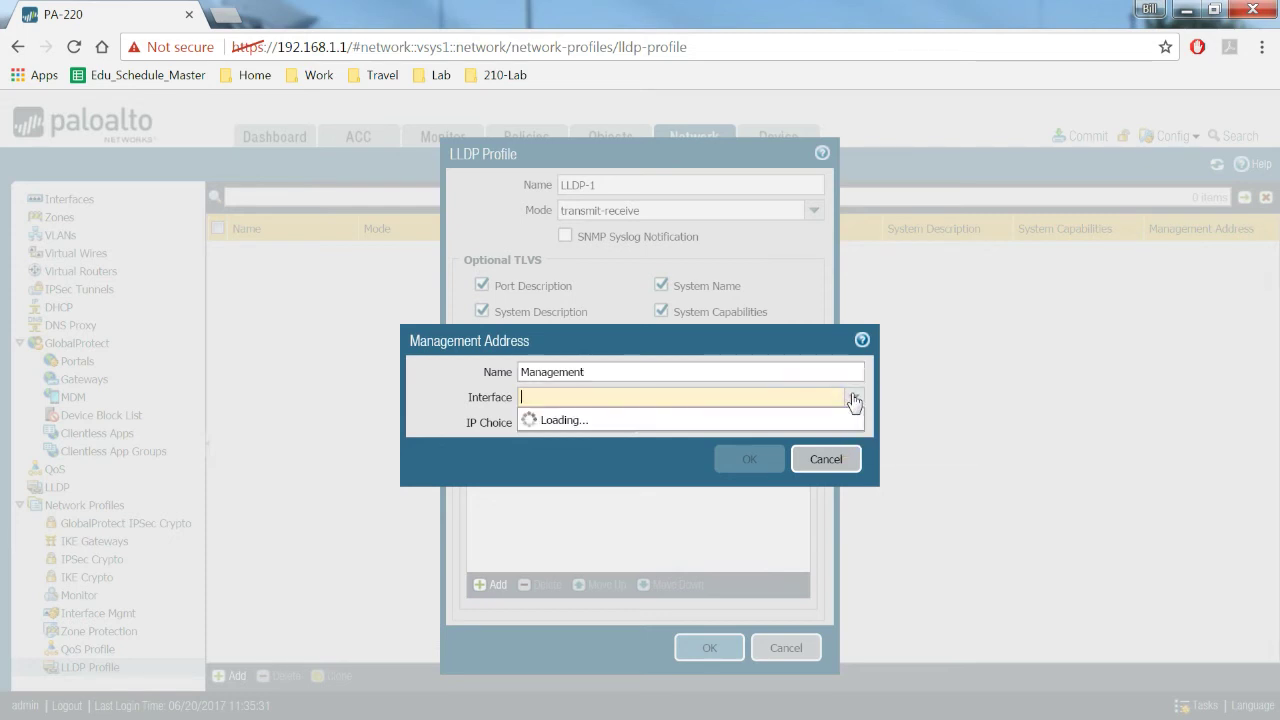
left_click(545, 437)
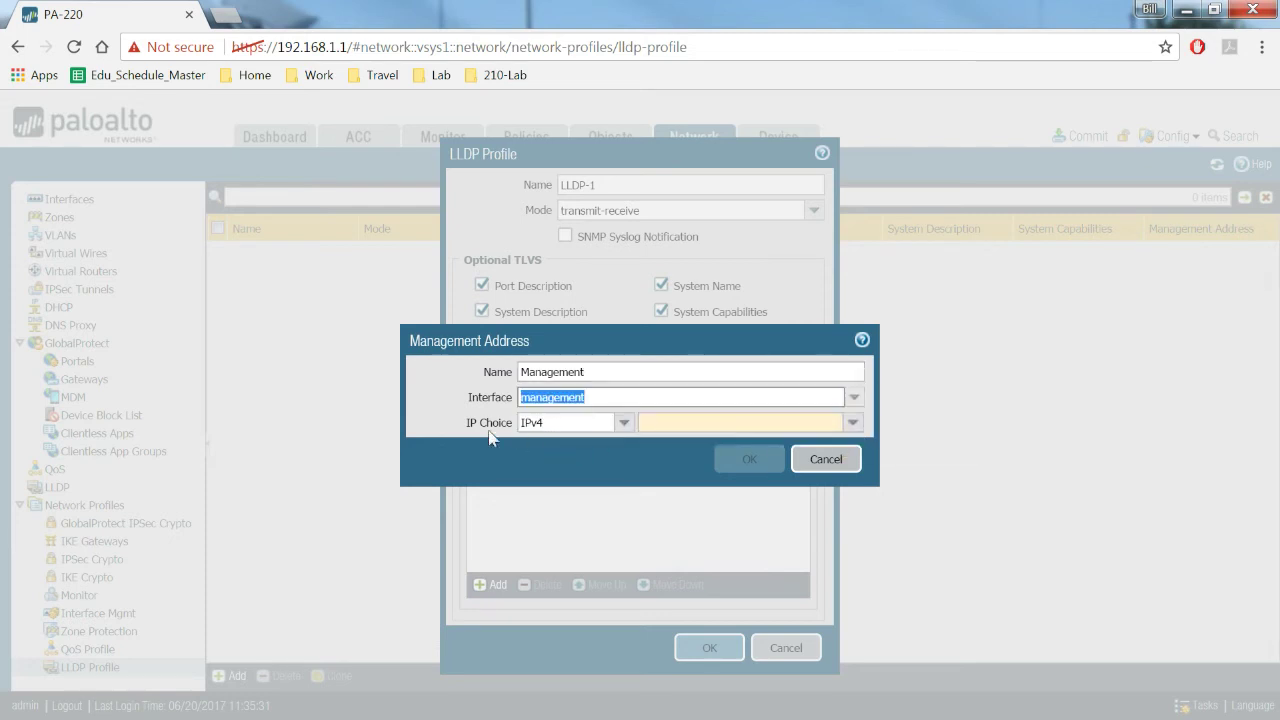
left_click(684, 422)
type("19")
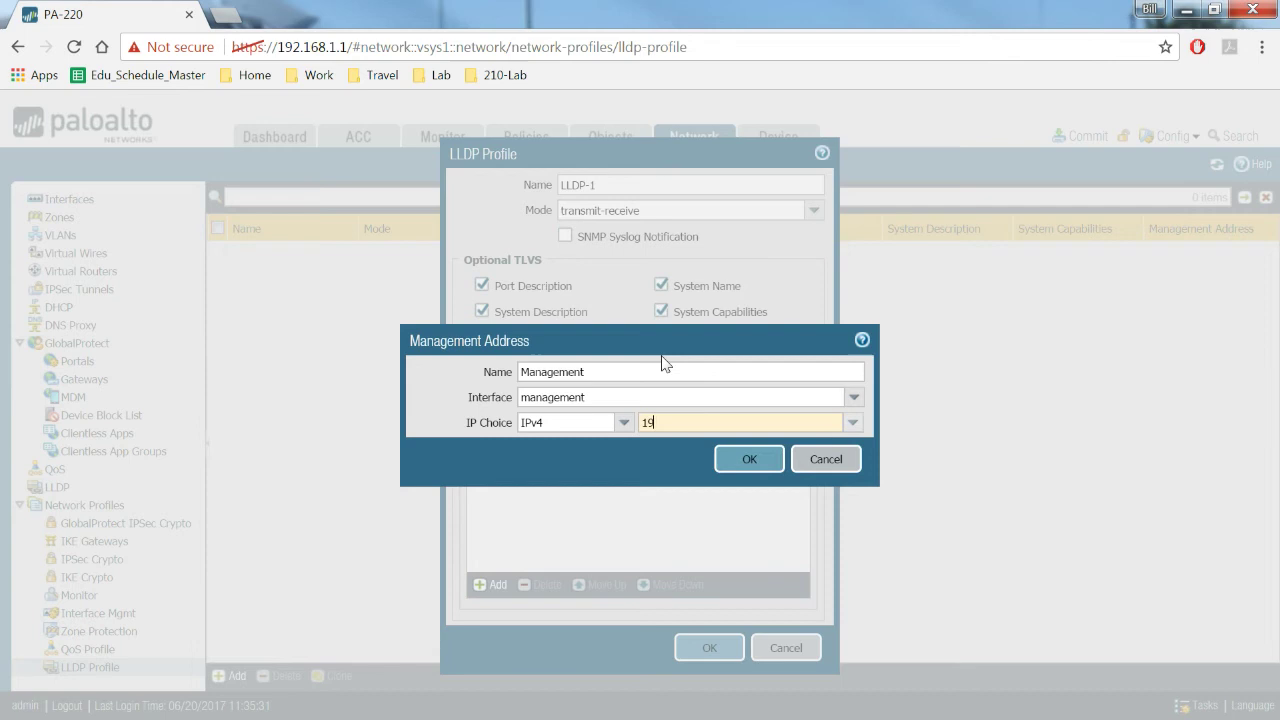
type("2.168.1.1")
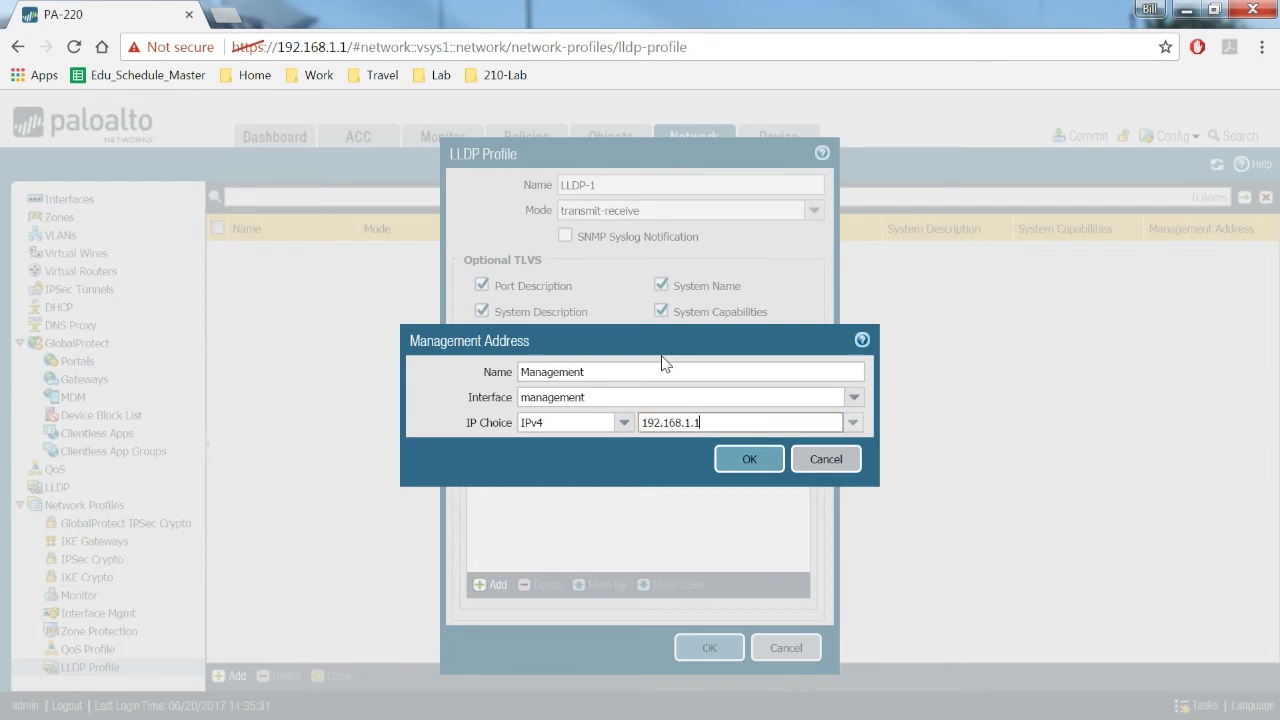
left_click(755, 463)
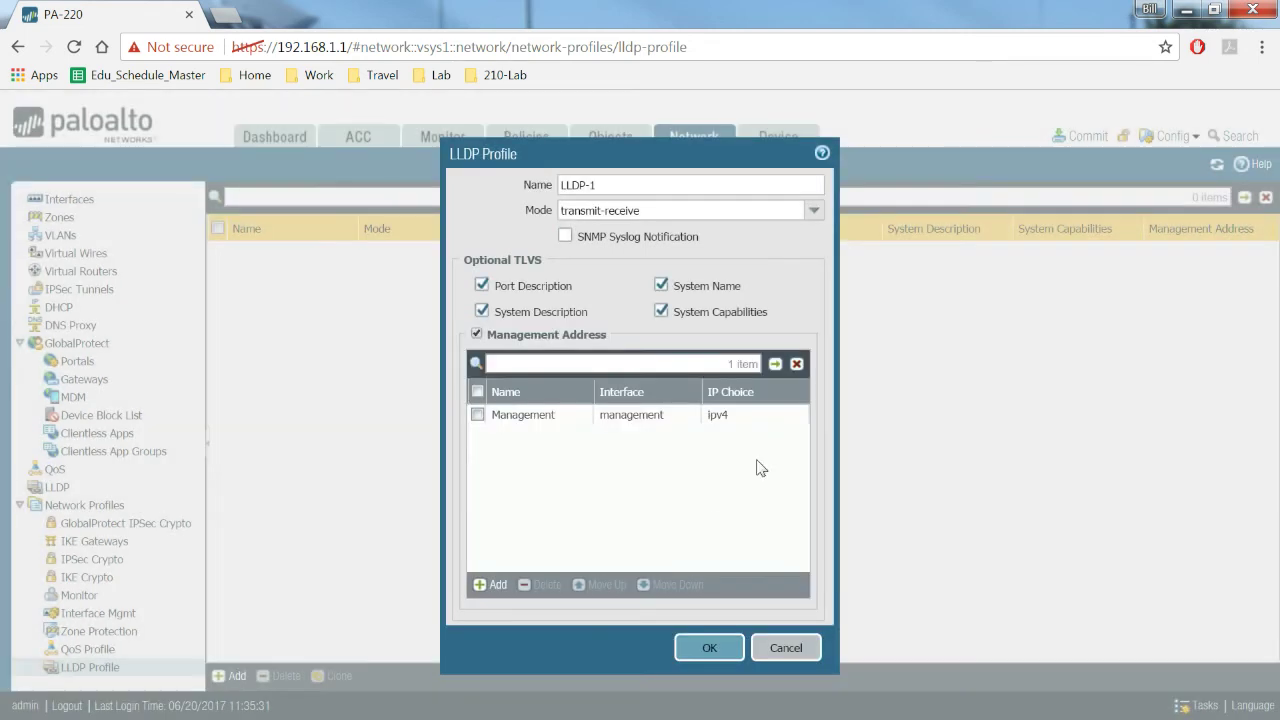
left_click(697, 655)
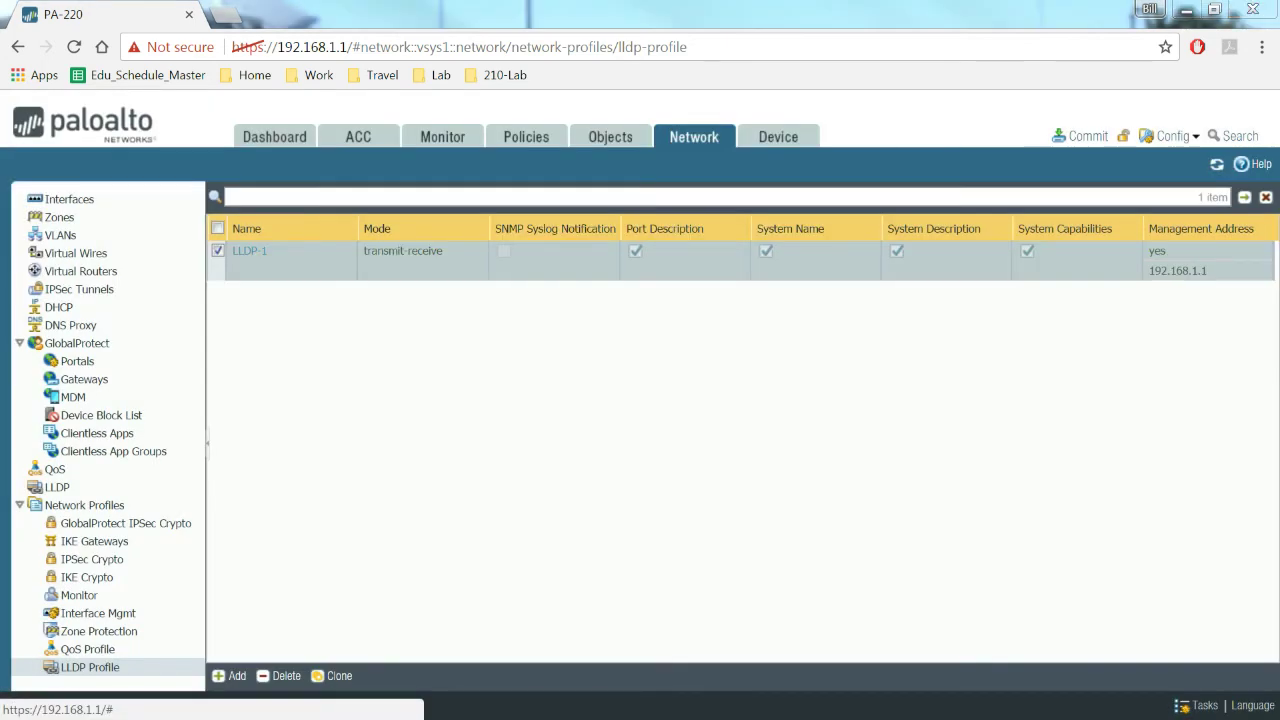
- Enable LLDP with the LLDP-1 profile on interface ethernet1/2 and commit the configuration
left_click(694, 137)
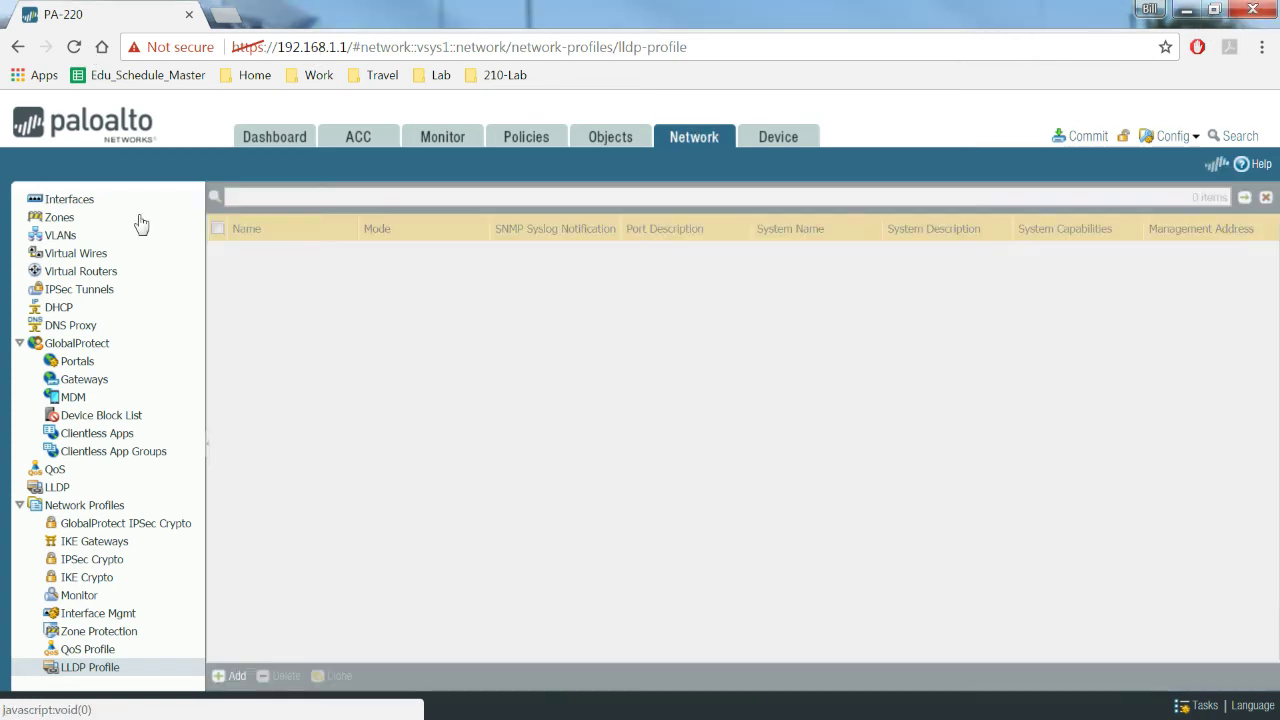
left_click(50, 206)
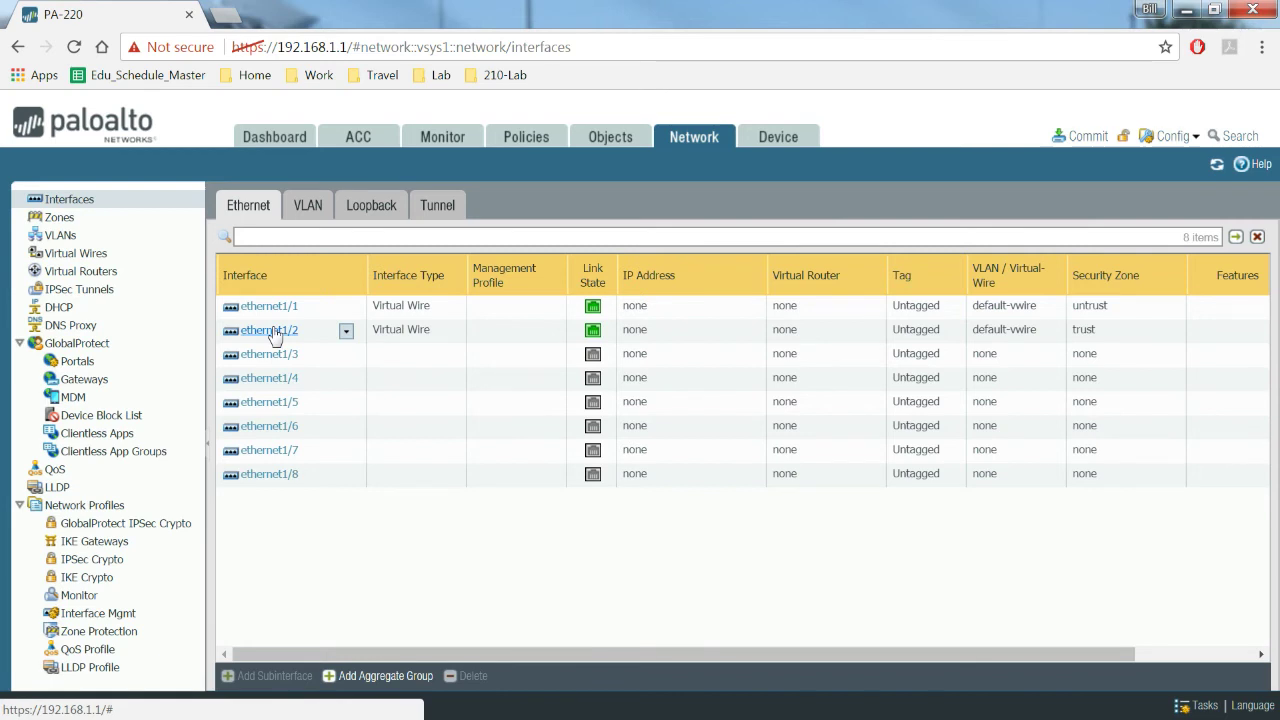
left_click(273, 335)
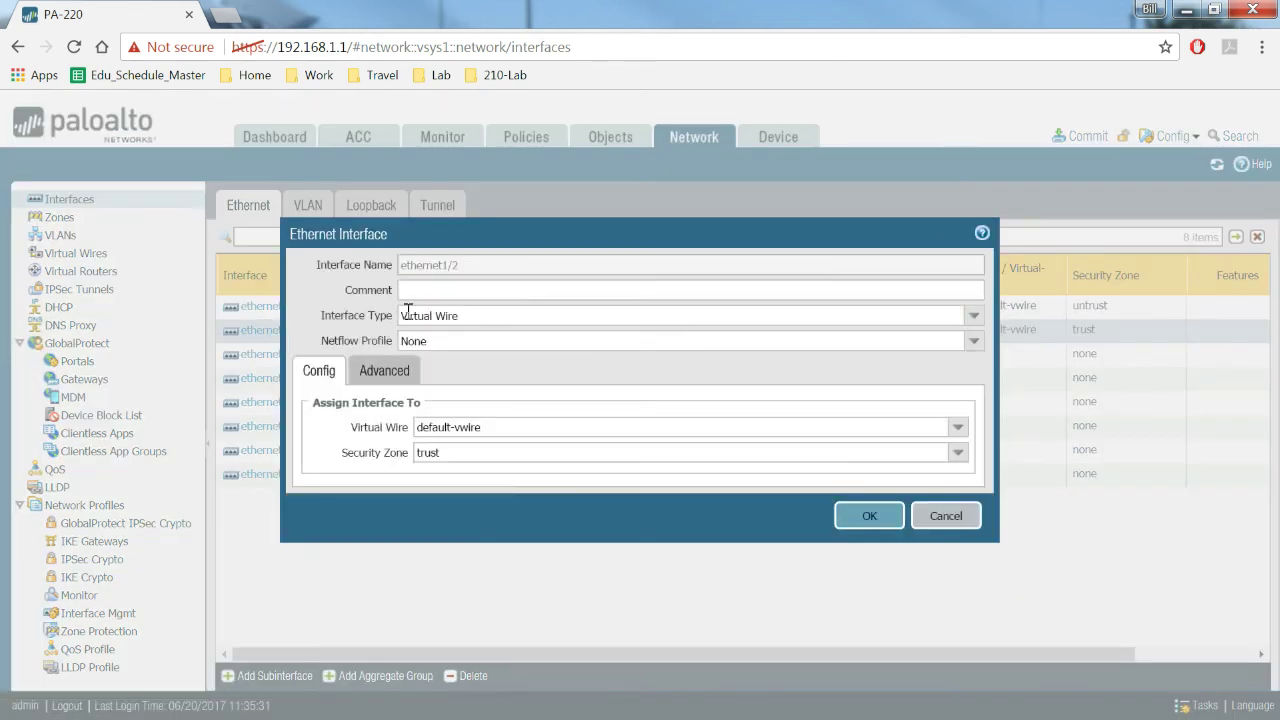
left_click(386, 373)
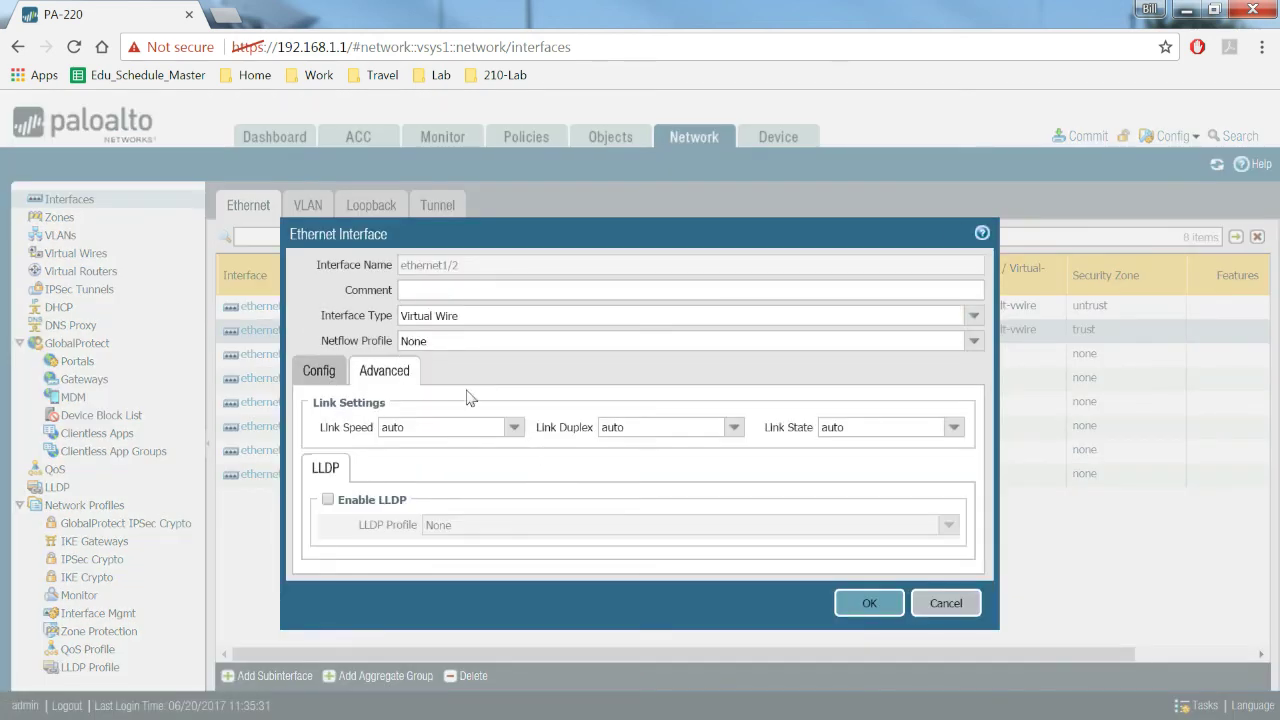
left_click(328, 500)
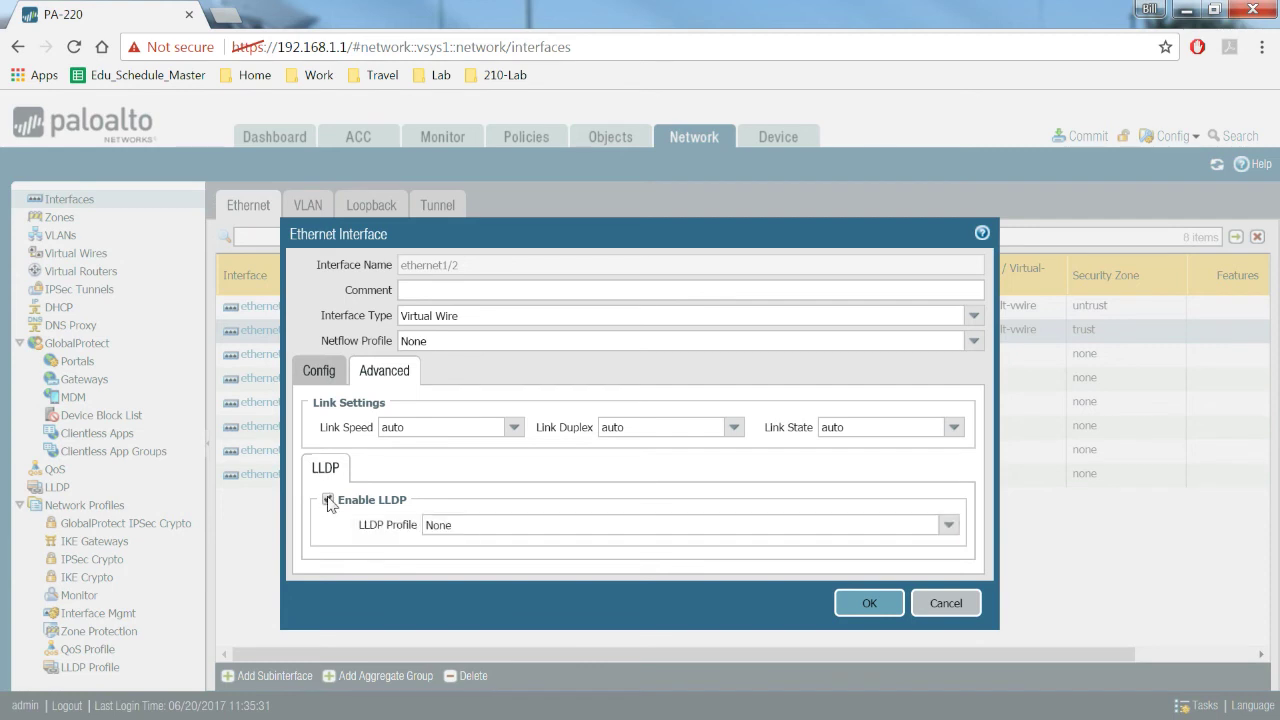
left_click(947, 525)
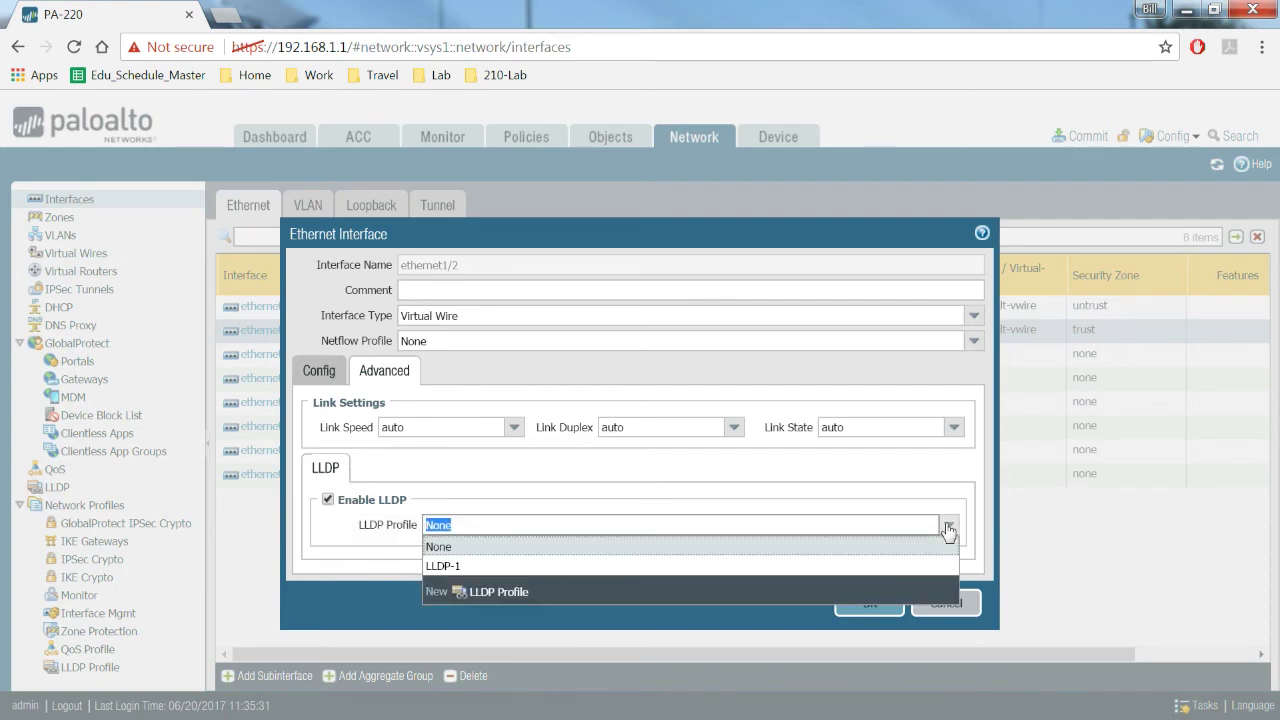
left_click(443, 565)
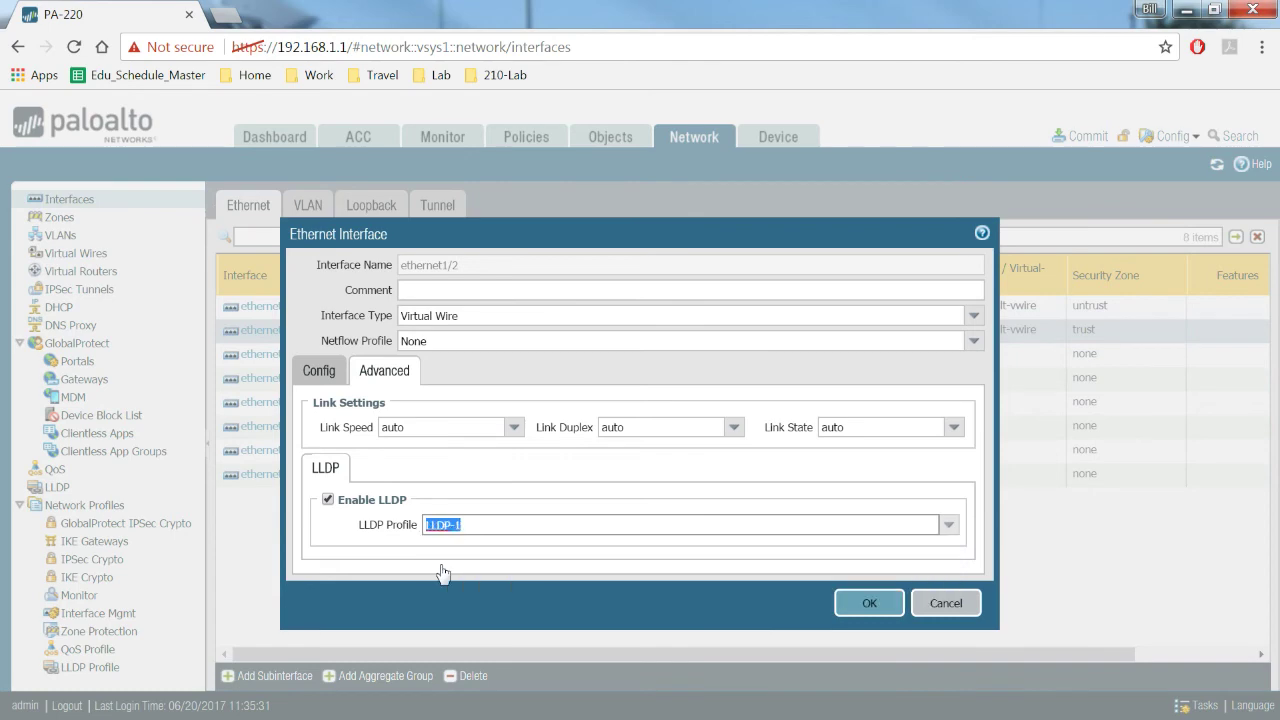
left_click(860, 600)
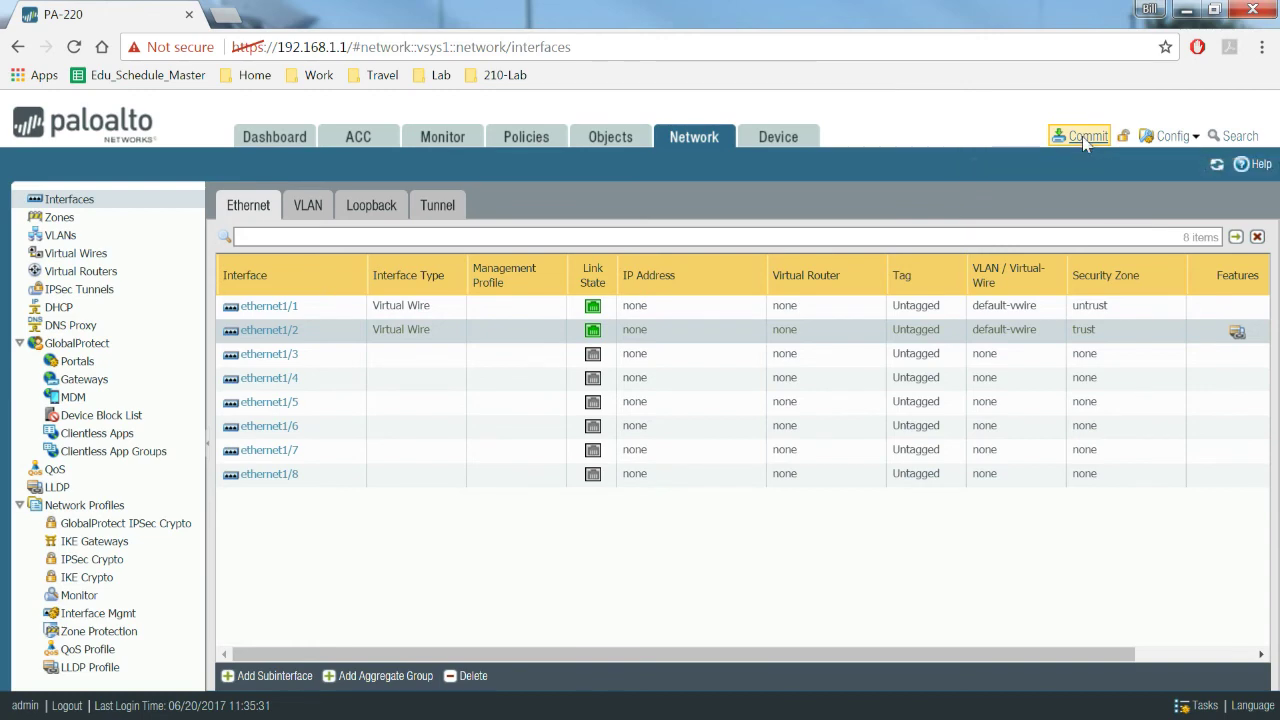
left_click(1083, 137)
left_click(793, 642)
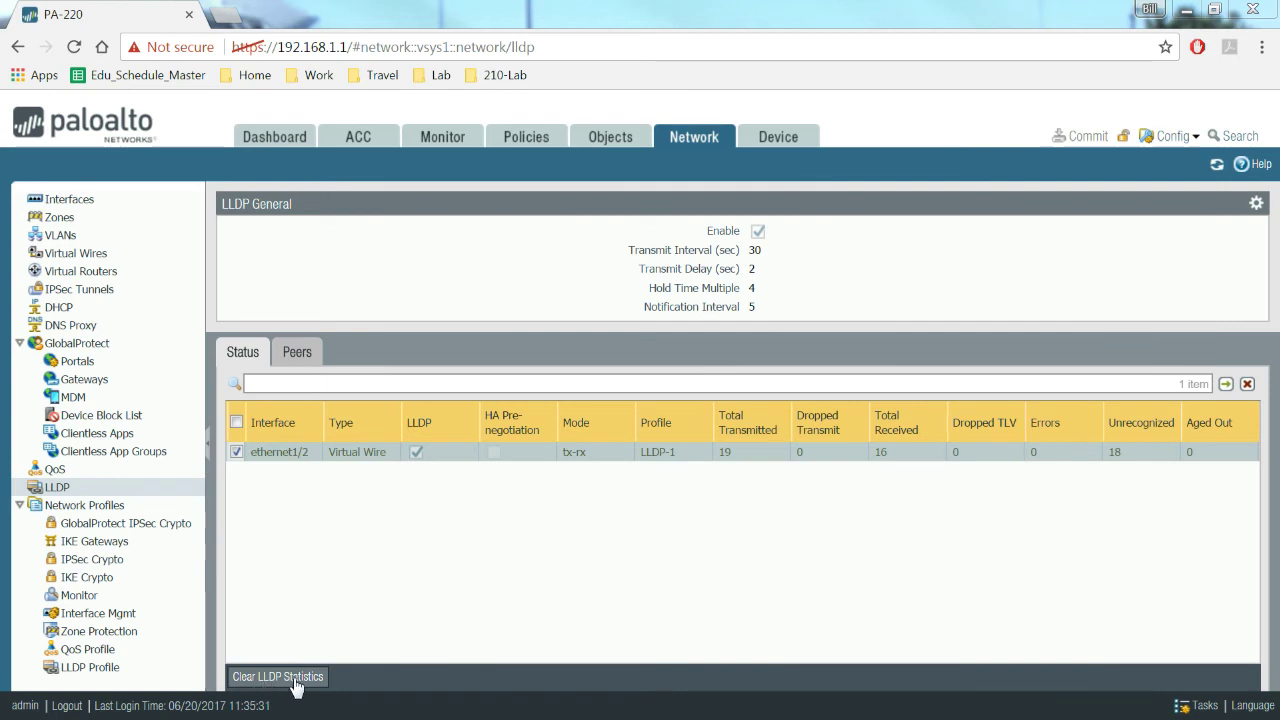
- Examine the LLDP peers on ethernet1/2 and view the remote peer details of London-8.0-FW
left_click(307, 352)
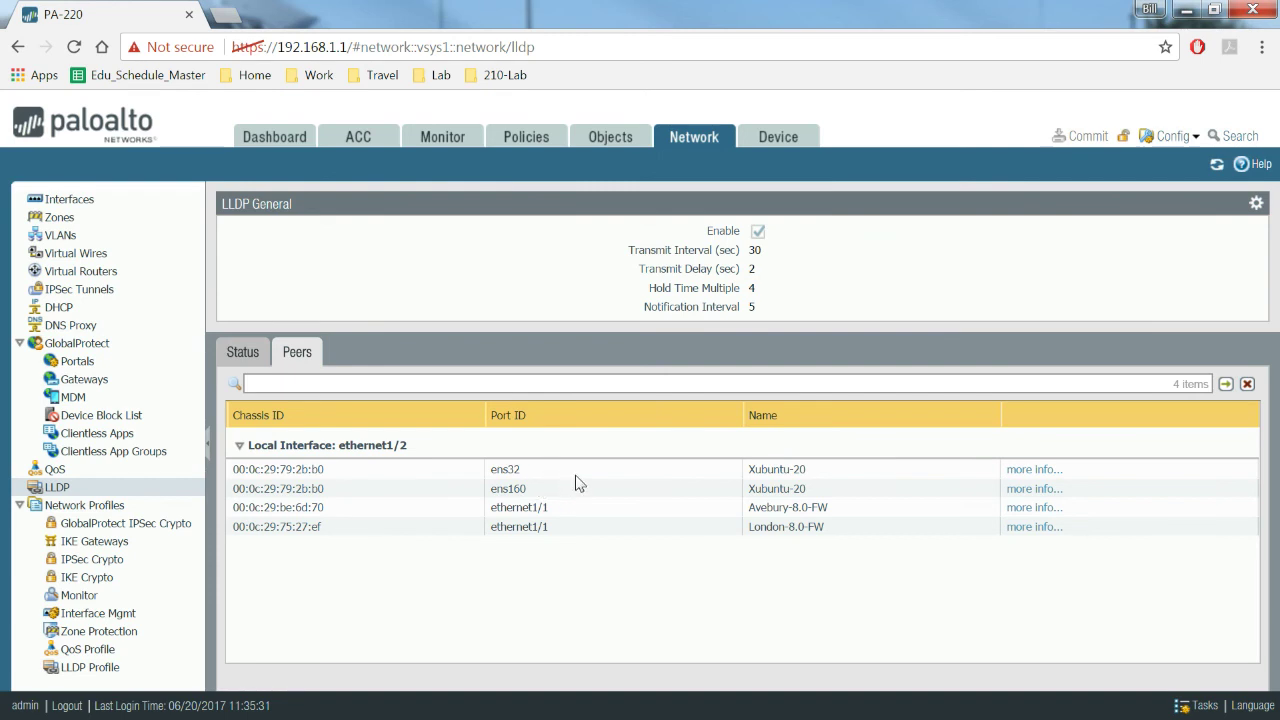
left_click(1021, 528)
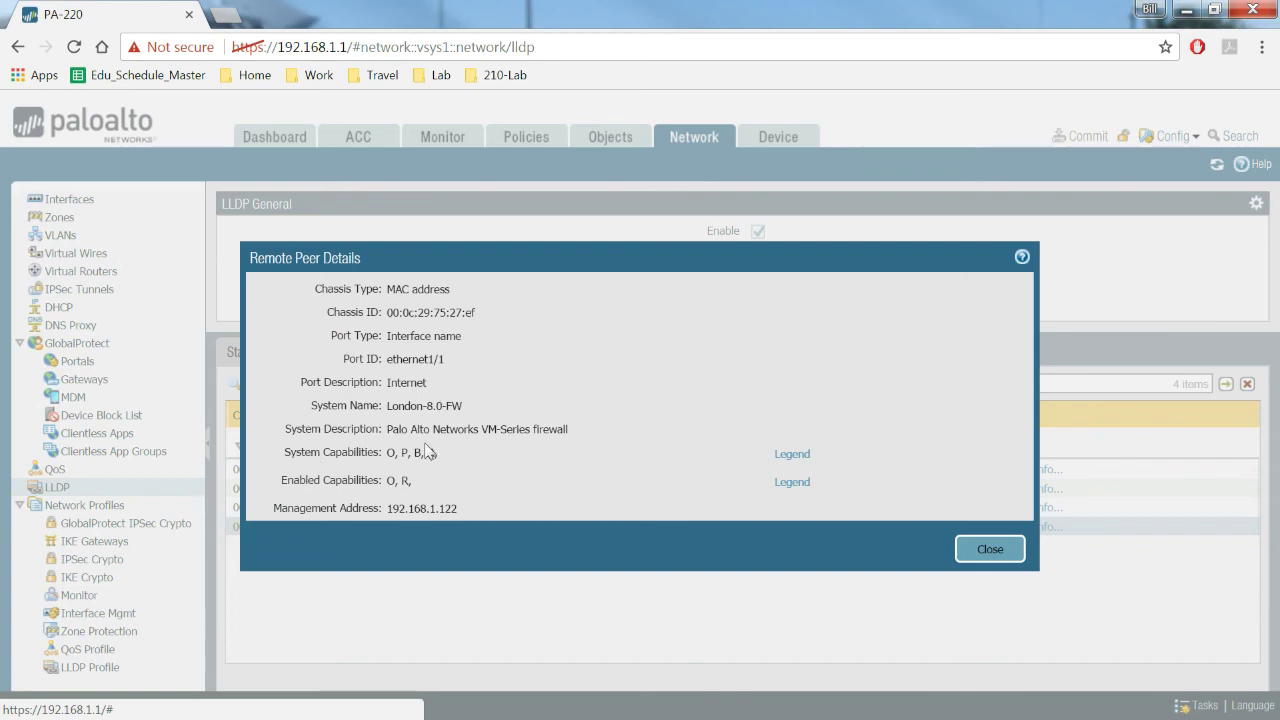
left_click(1004, 548)
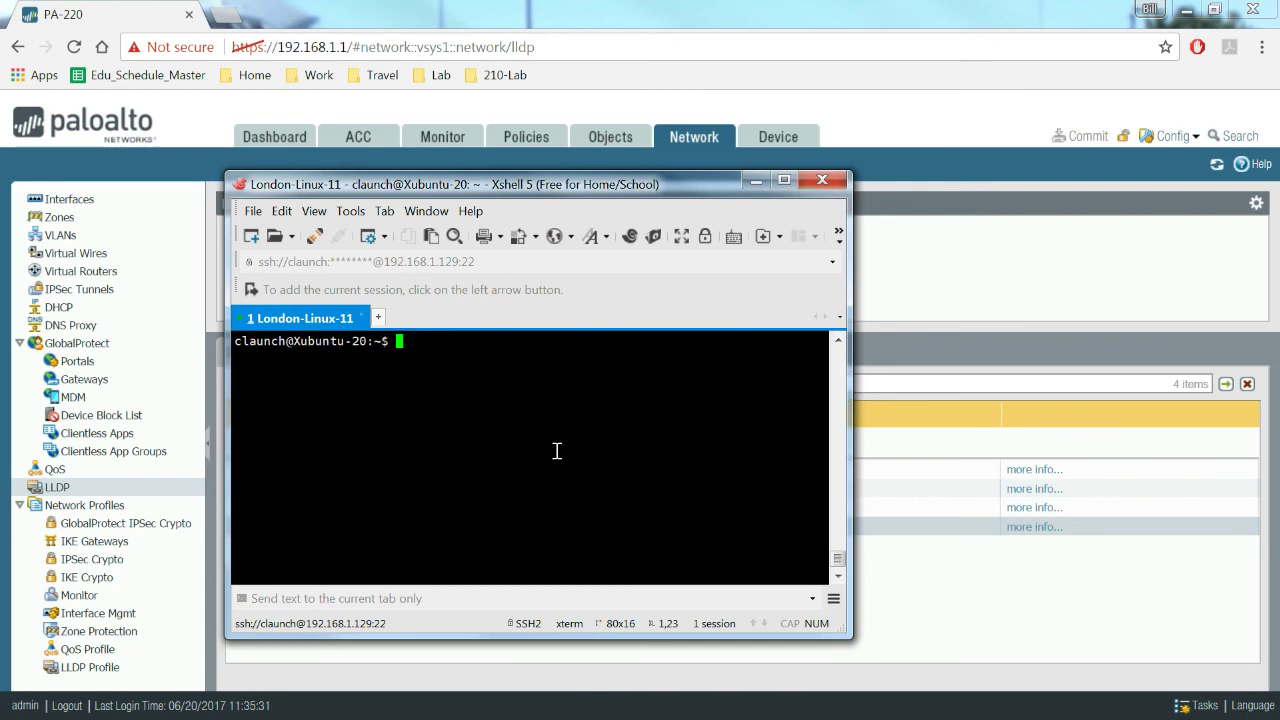
- In the Xshell session on the Linux host, run lldpctl to list its LLDP neighbours
type("lldpctl")
key("Return")
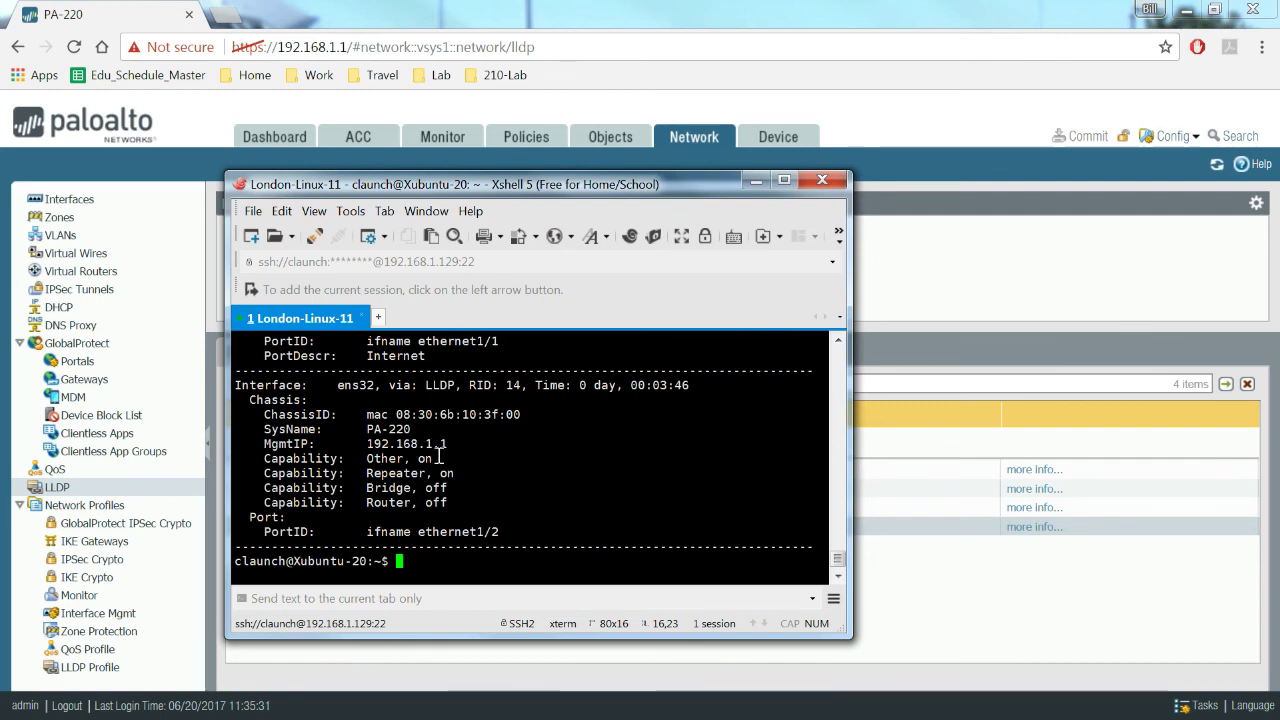
- Examine the management IP and the router, bridge and repeater capabilities listed for the PA-220 neighbour in the lldpctl output
left_click_drag(451, 446, 366, 444)
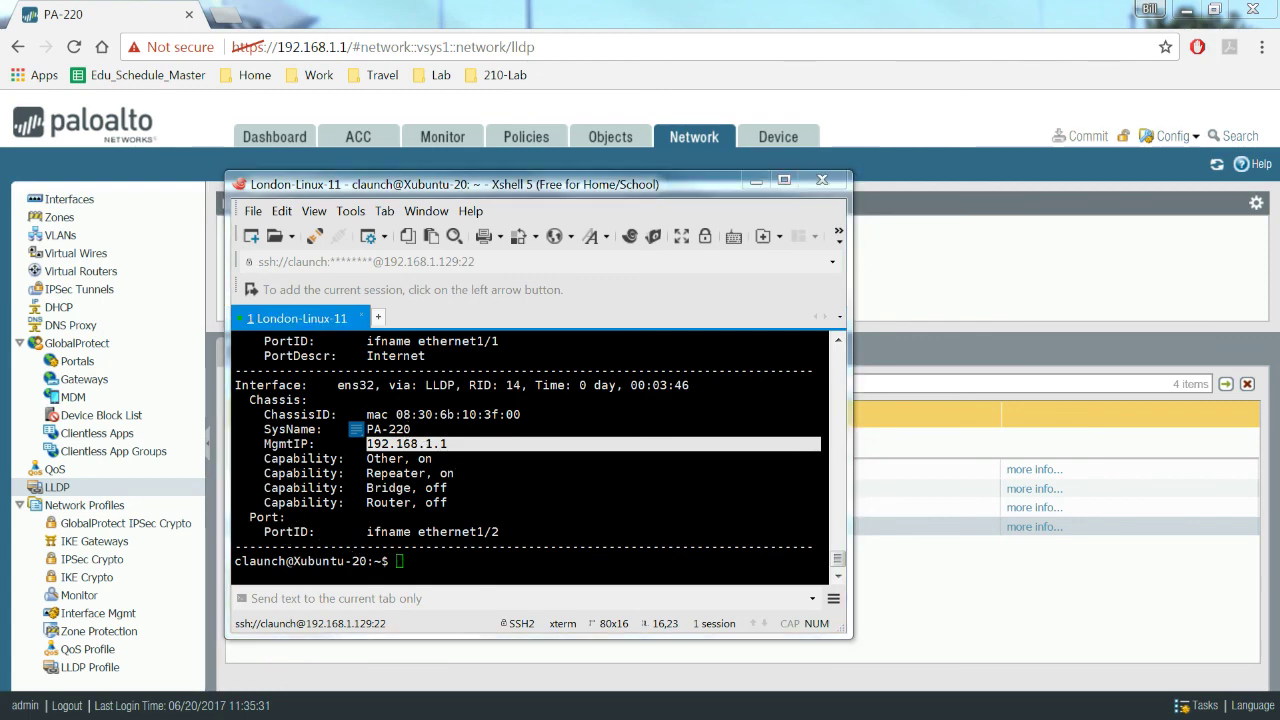
left_click(449, 505)
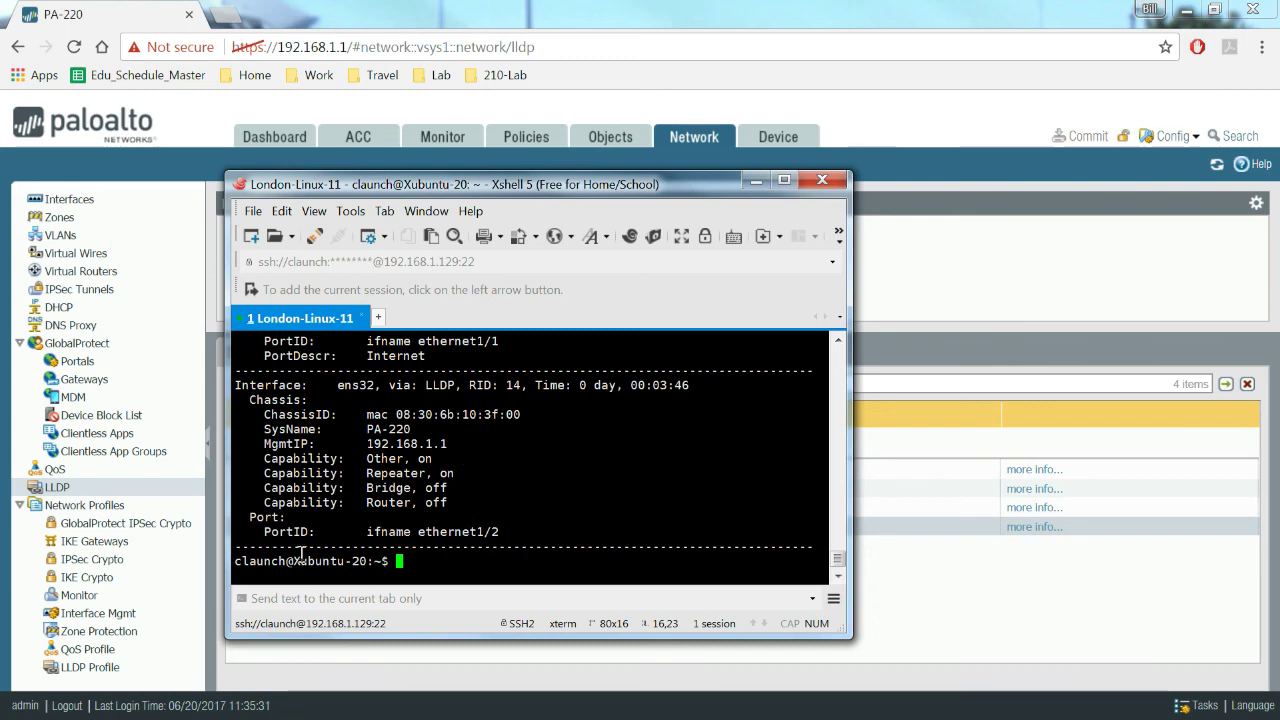
left_click_drag(452, 502, 287, 503)
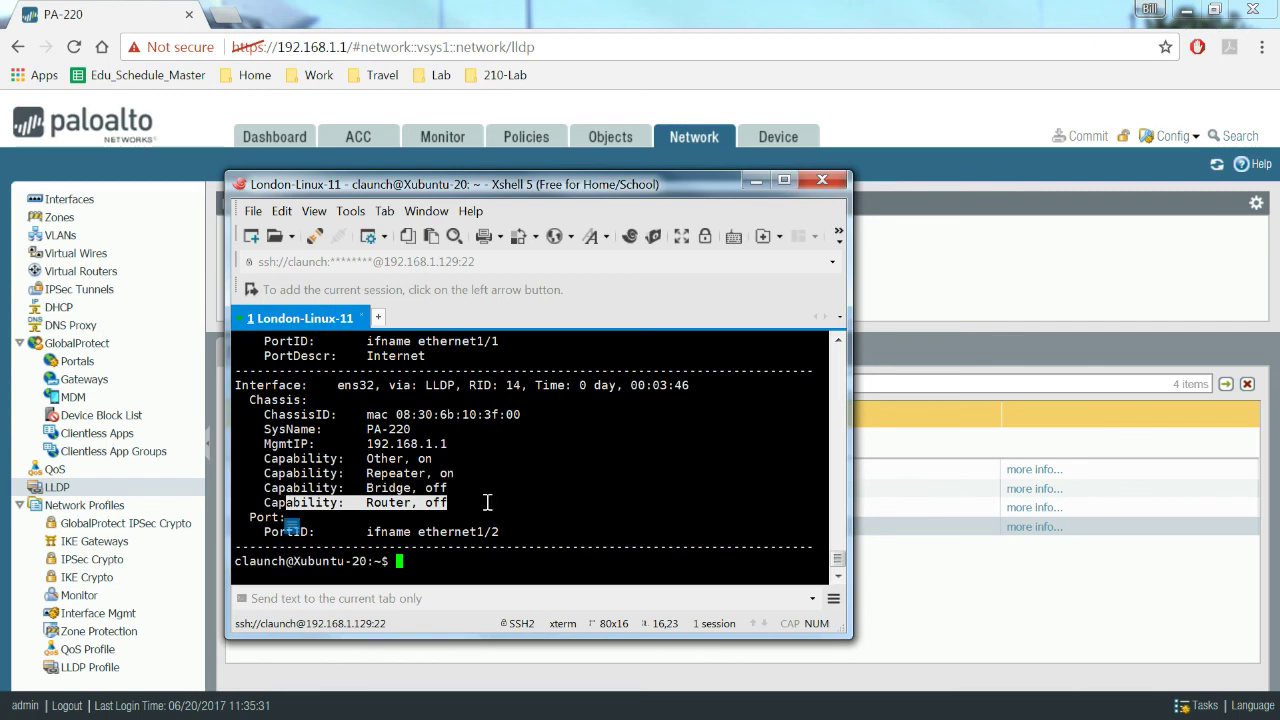
left_click_drag(450, 488, 281, 486)
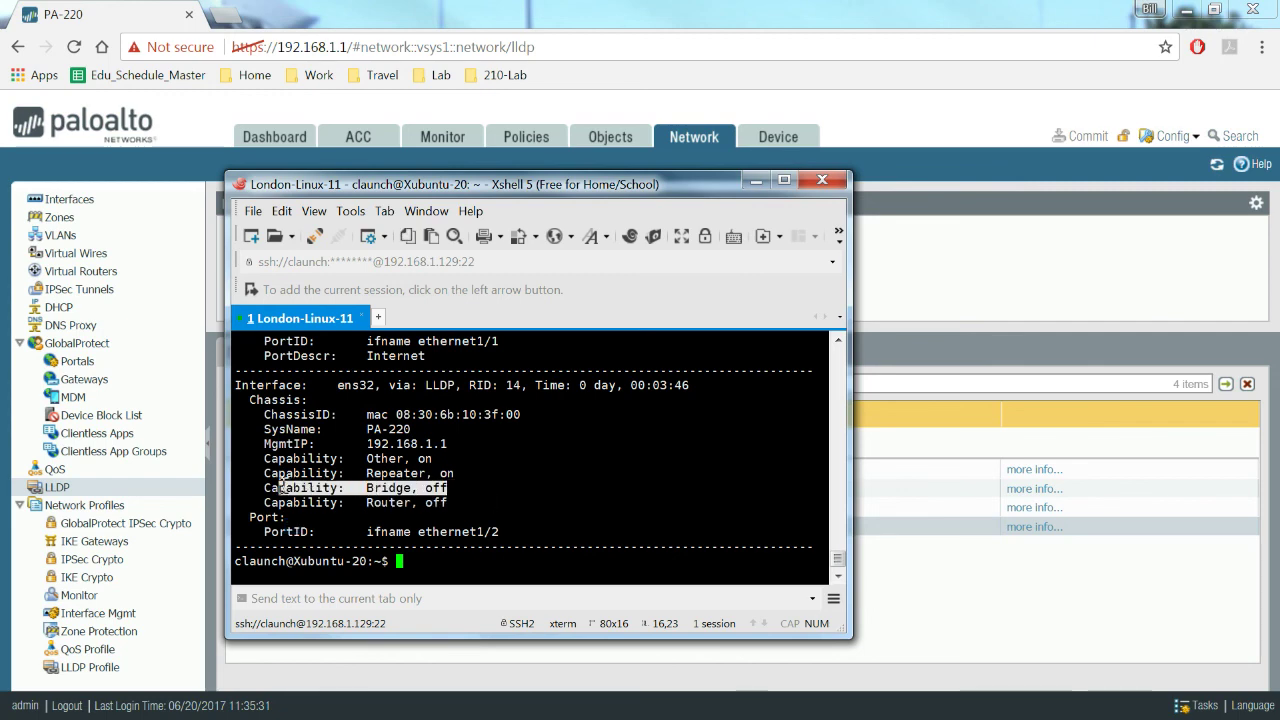
left_click(455, 475)
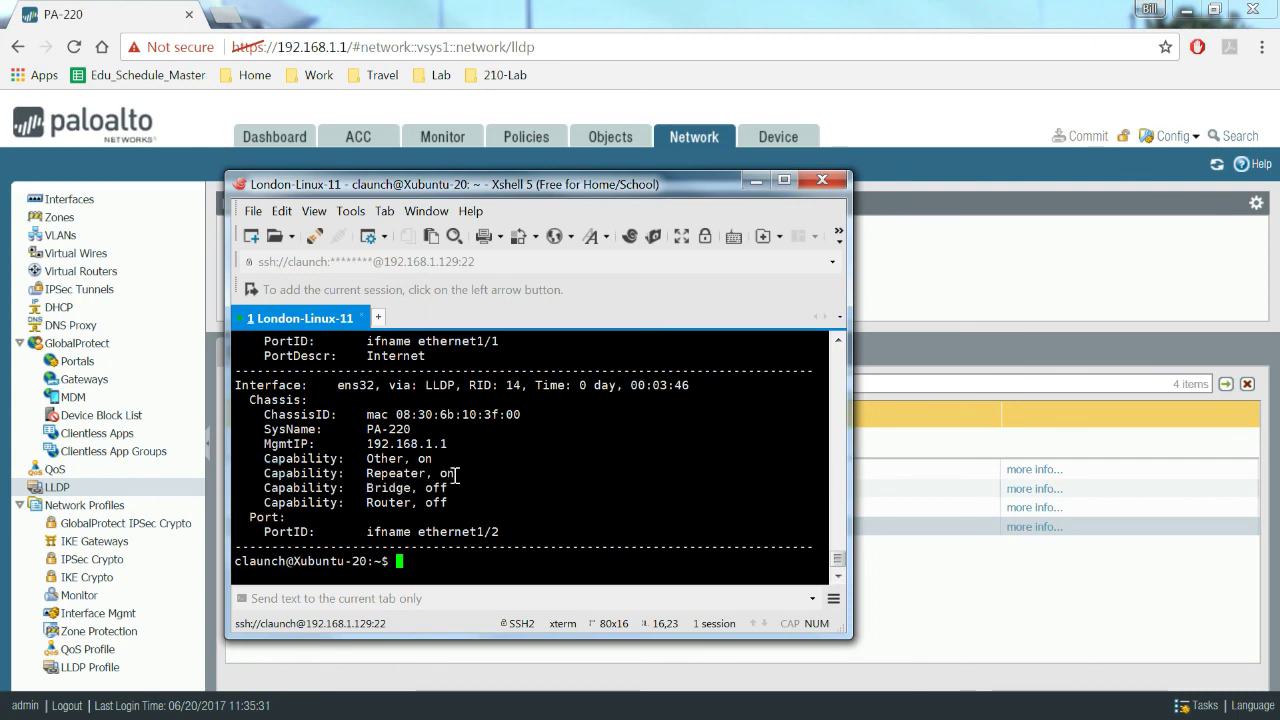
left_click_drag(455, 475, 265, 475)
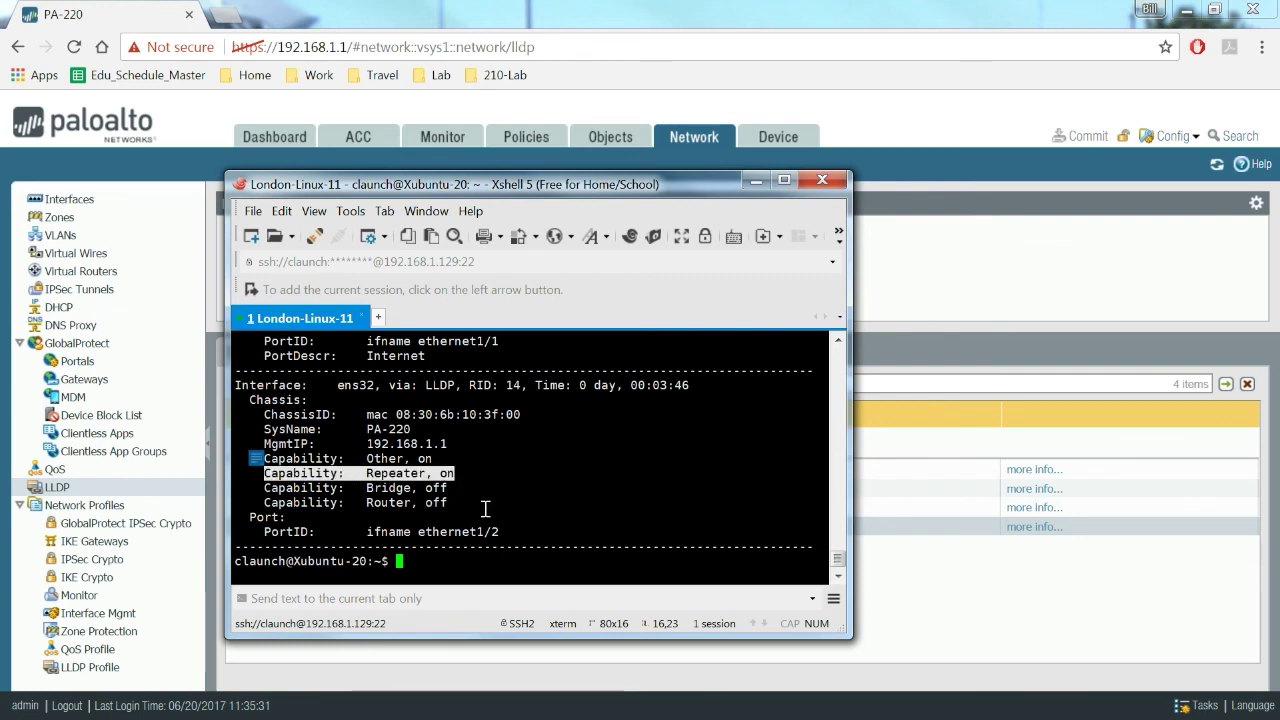